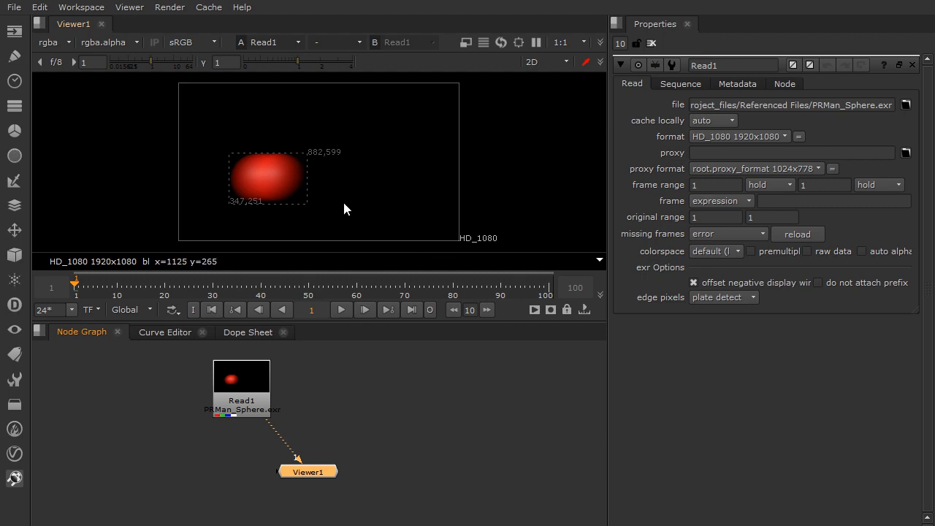
- Add a DeepRead node that loads PRMan_Sphere.dtex from the Referenced Files folder and show it through the viewer's second input
left_click(359, 396)
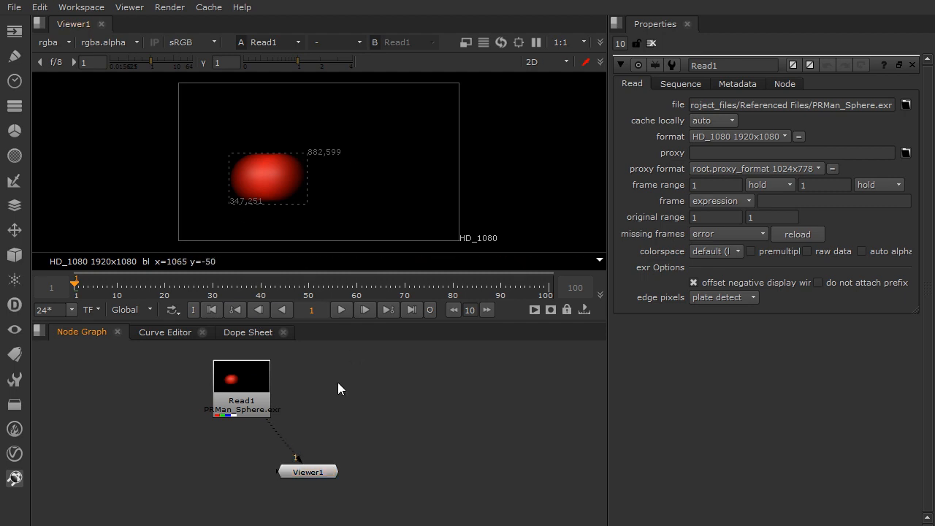
left_click(15, 307)
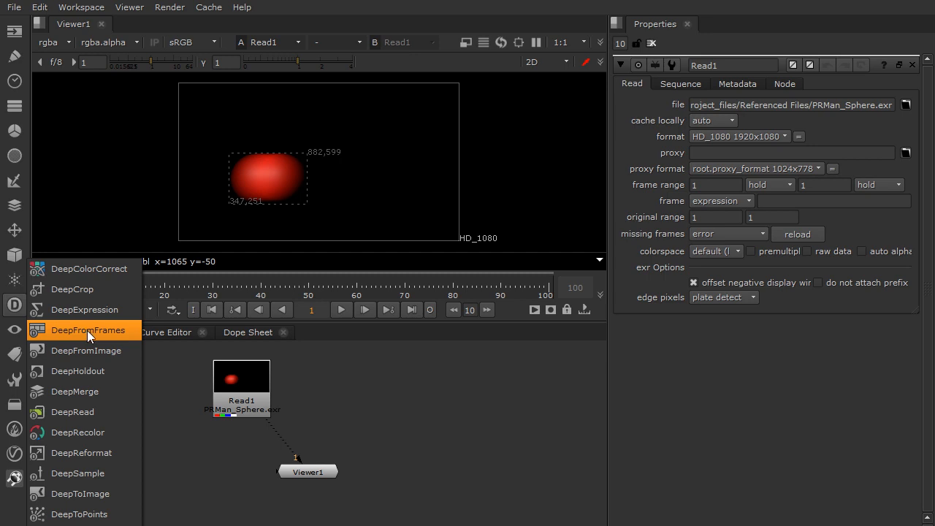
left_click(110, 412)
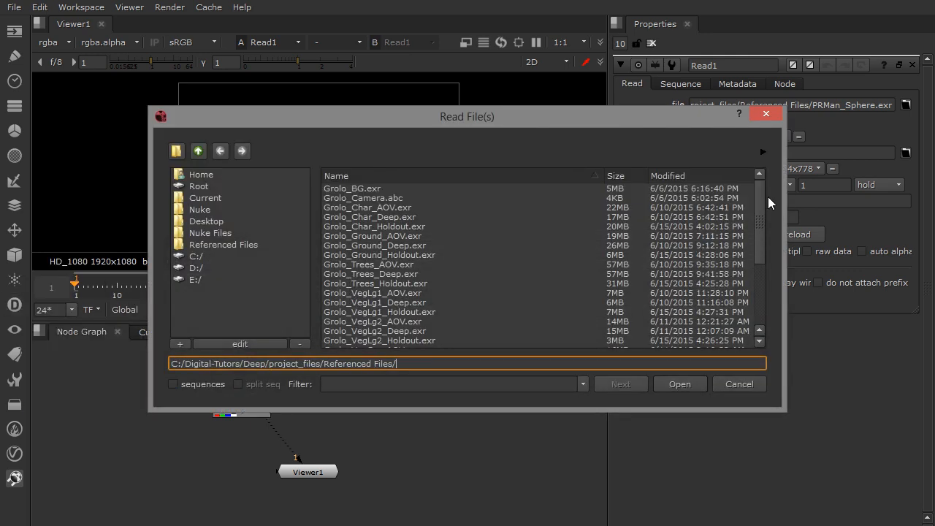
left_click_drag(761, 206, 765, 275)
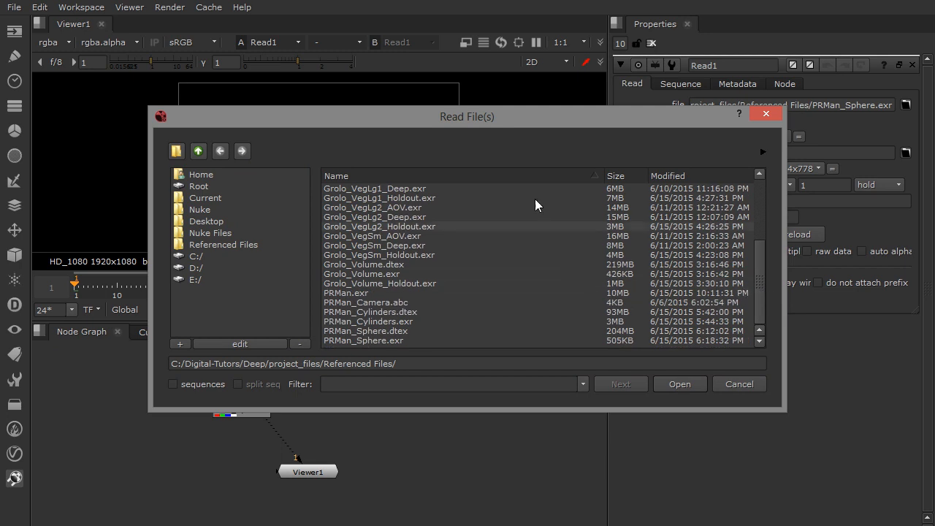
left_click_drag(523, 116, 509, 63)
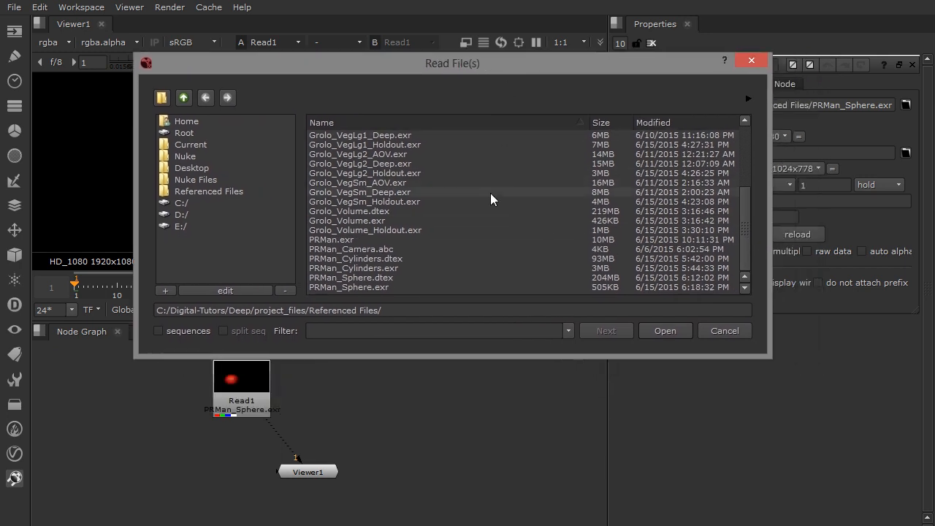
left_click(409, 277)
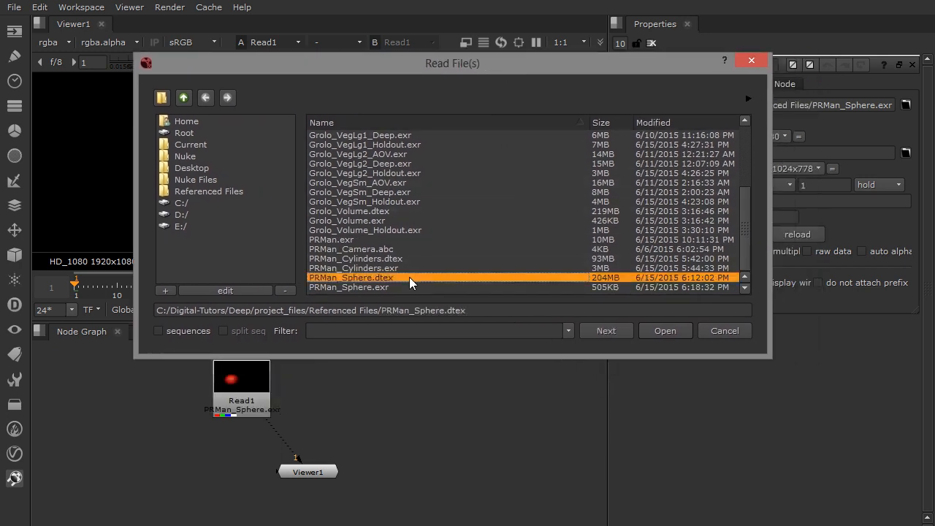
left_click(657, 329)
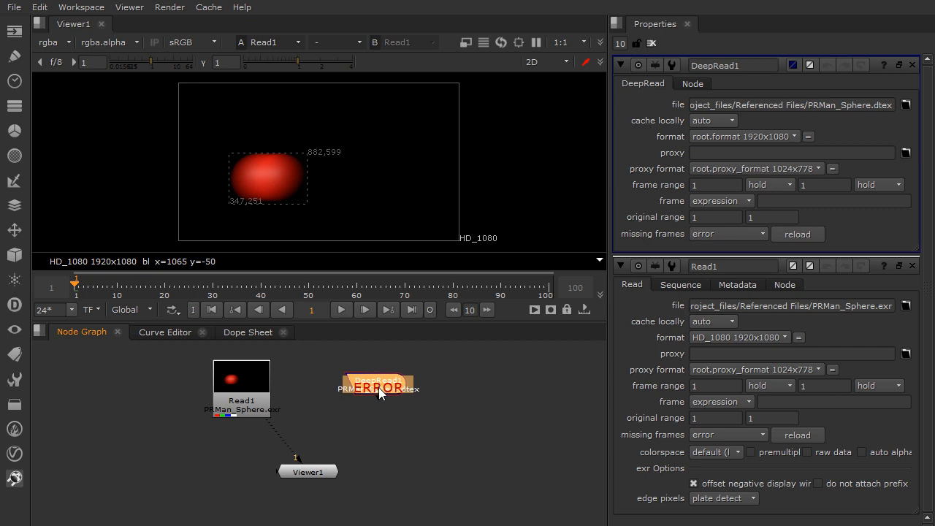
key("2")
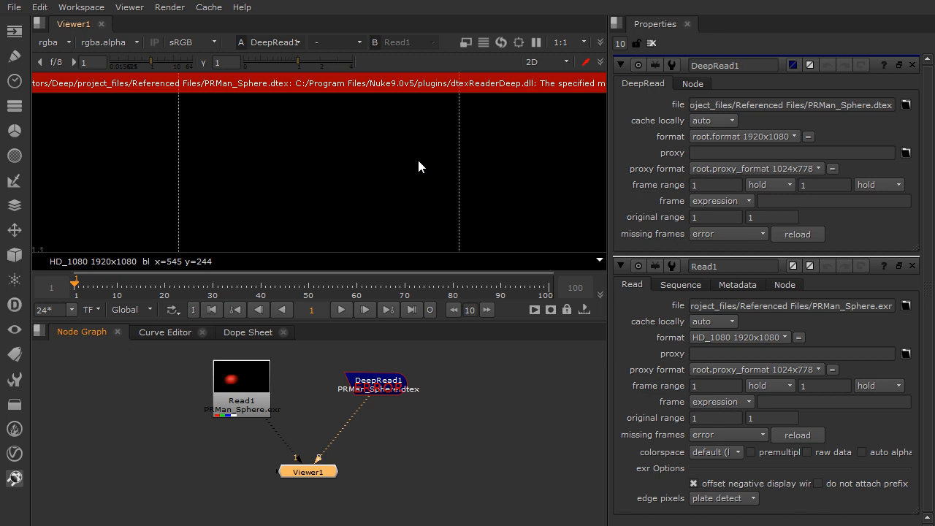
left_click(479, 444)
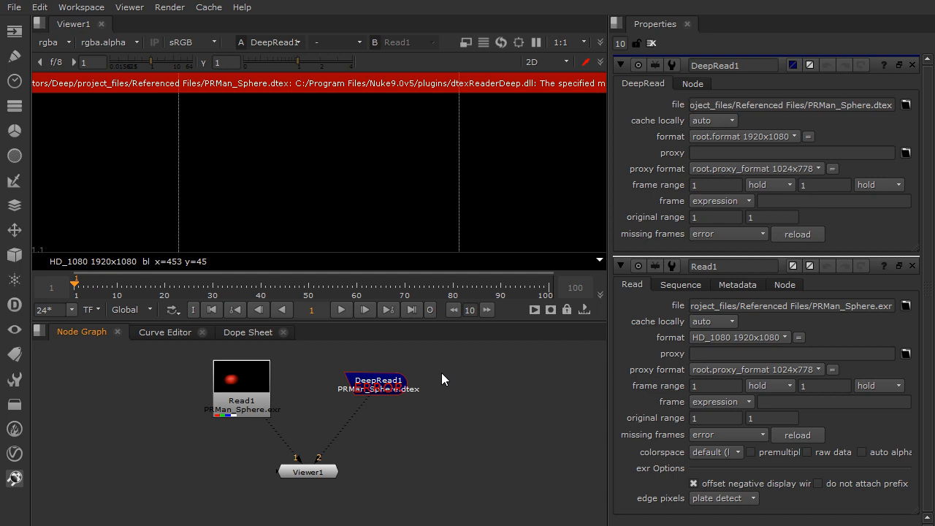
- Try to create a RenderMan PrmanRender node and dismiss the message
left_click(18, 260)
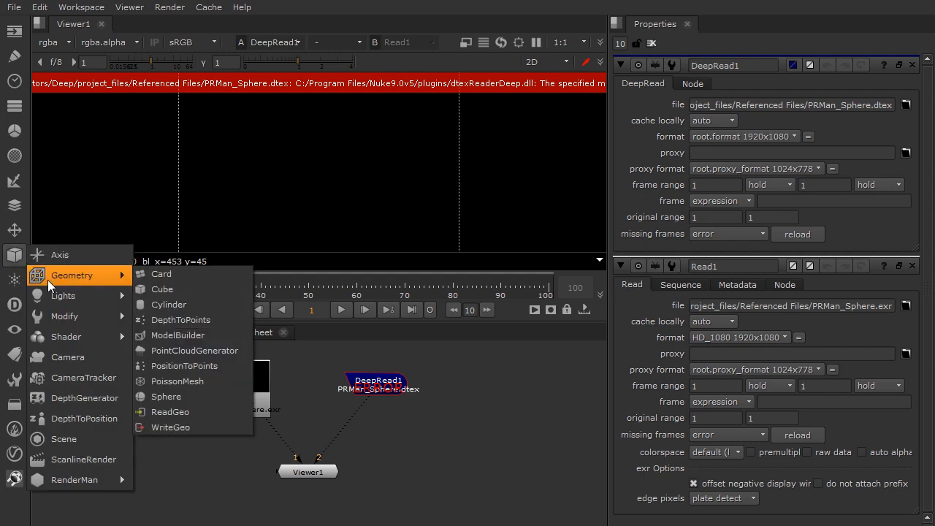
mouse_move(93, 480)
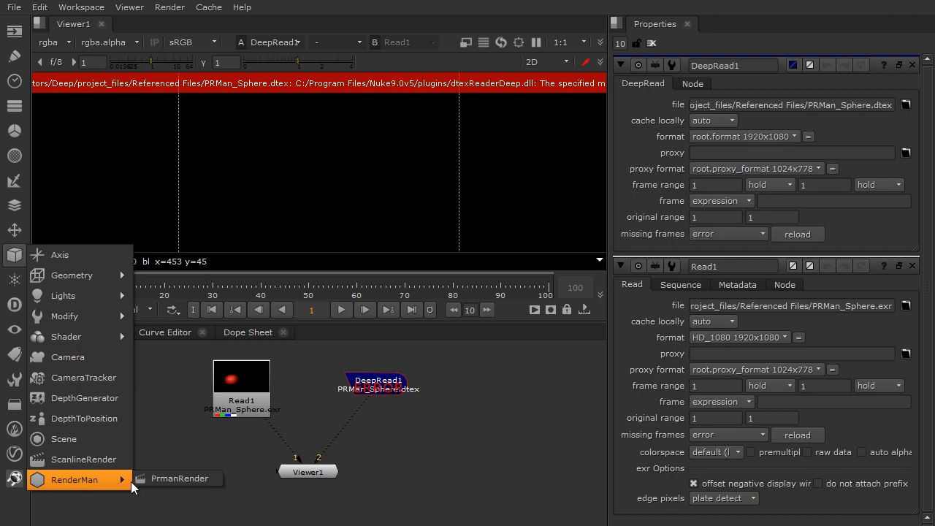
left_click(176, 481)
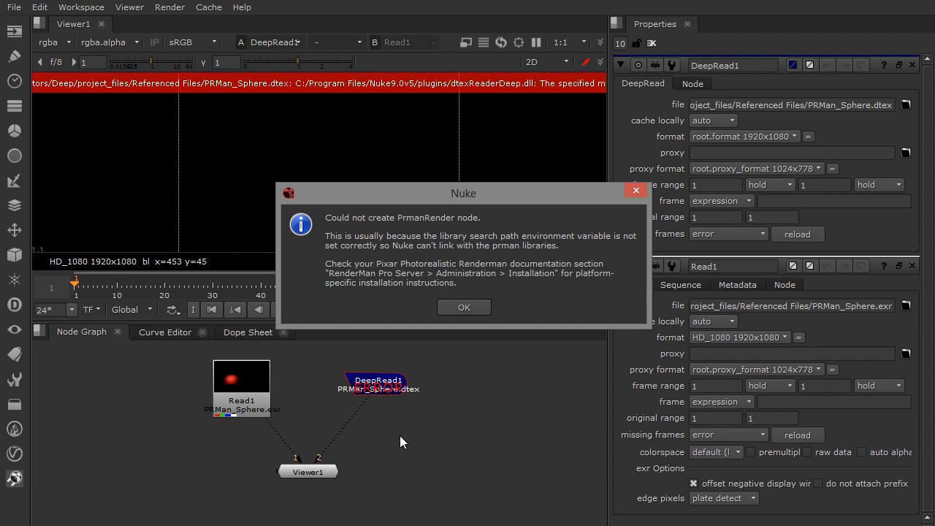
left_click_drag(451, 199, 430, 209)
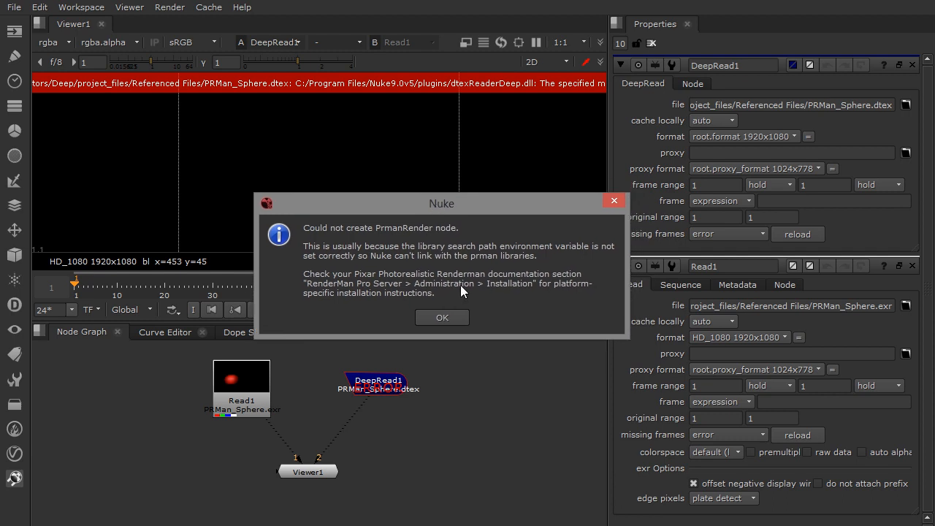
left_click(442, 317)
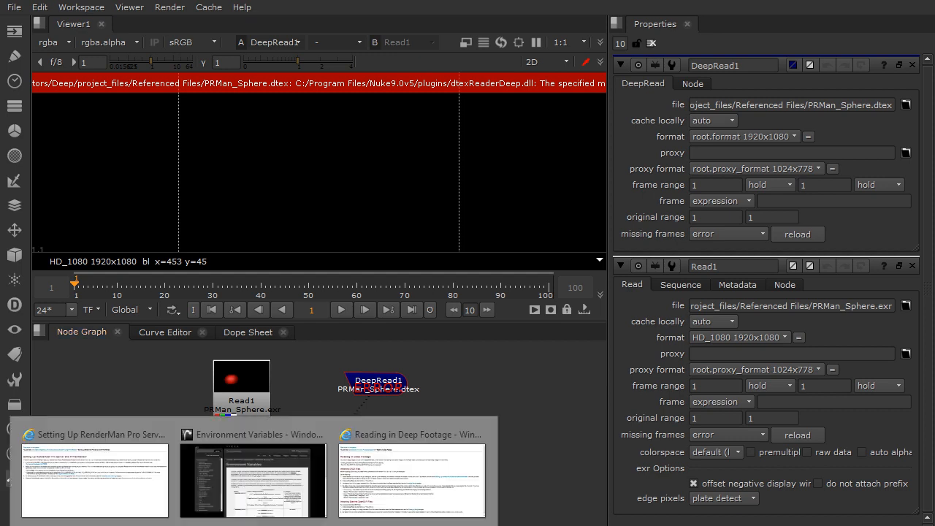
- Switch to the browser and read the pages on reading in deep footage, setting up RenderMan Pro Server, and RenderMan environment variables
mouse_move(76, 503)
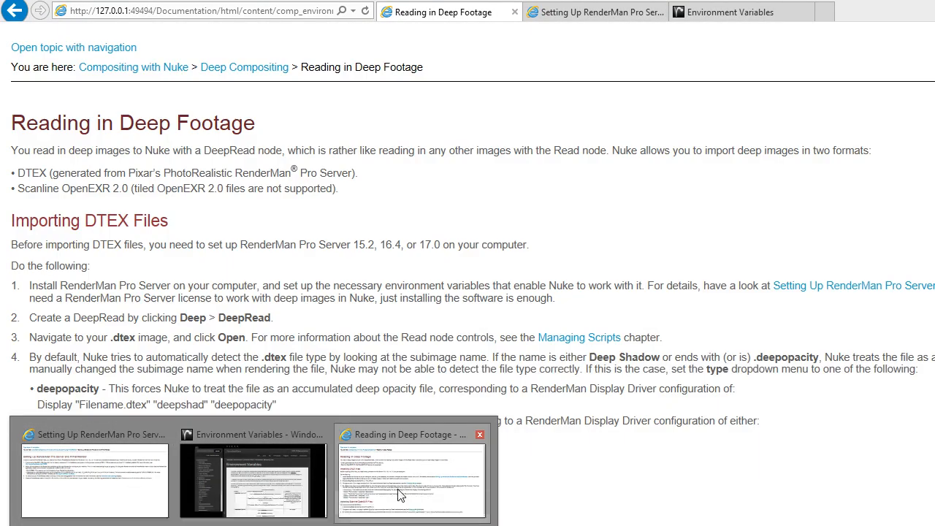
left_click(412, 478)
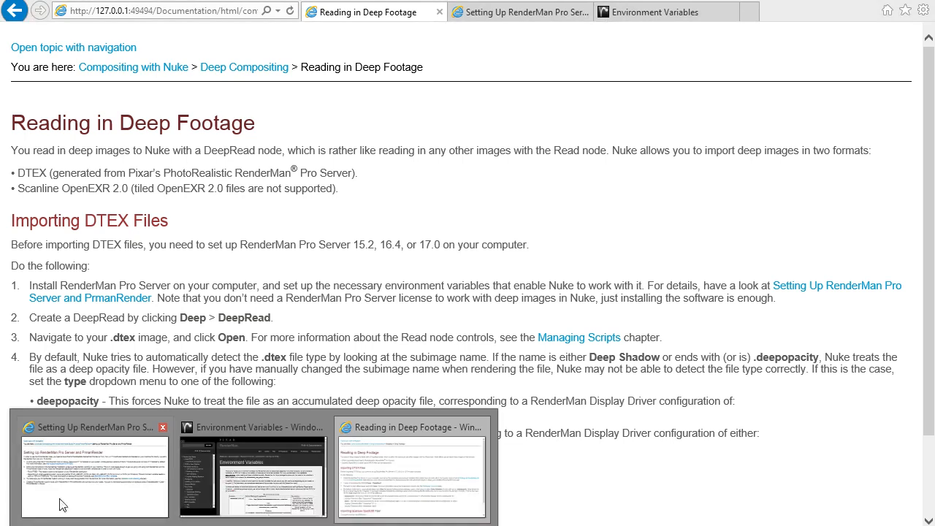
left_click(76, 482)
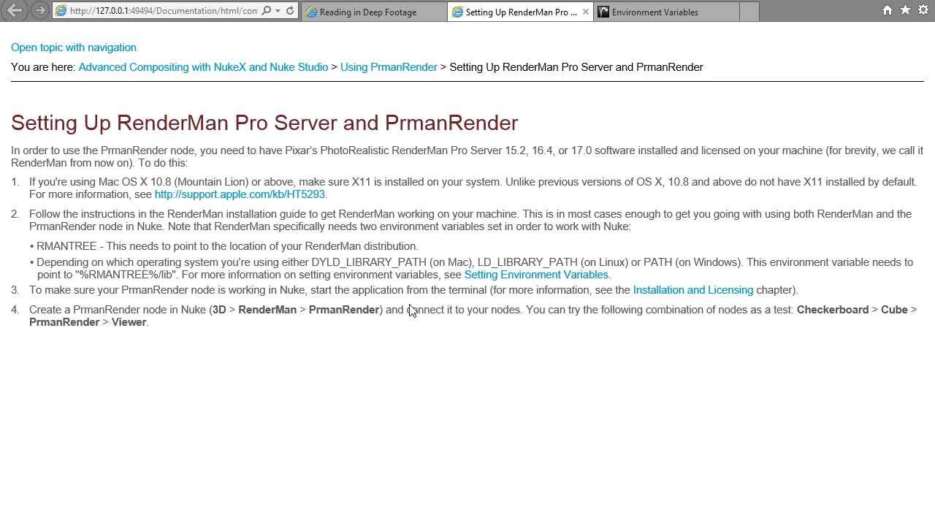
left_click(646, 12)
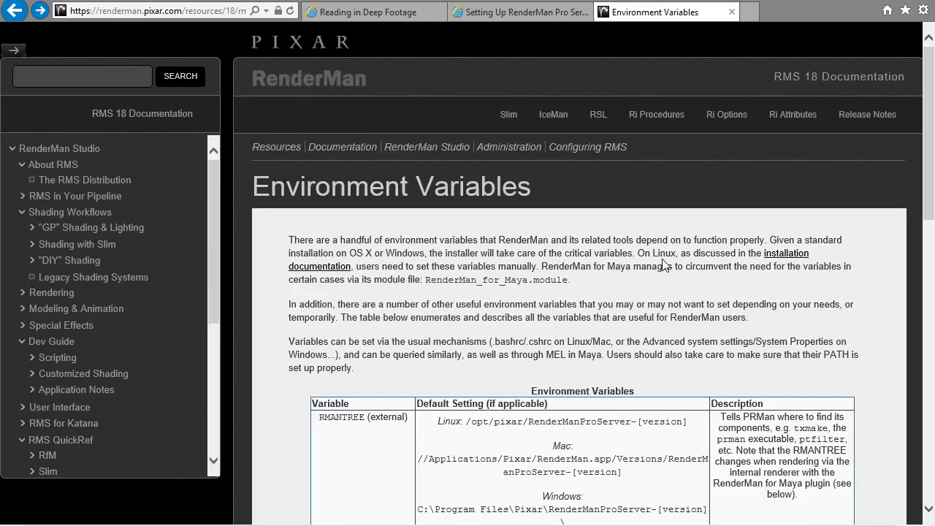
scroll(662, 260, "down", 4)
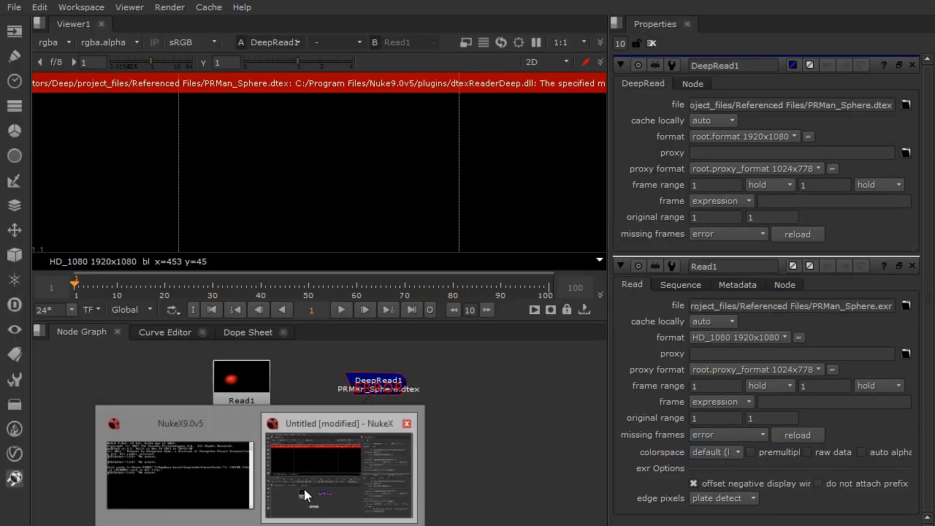
- Leave the browser and open the Windows Environment Variables dialog from the Control Panel's advanced system settings
left_click(304, 494)
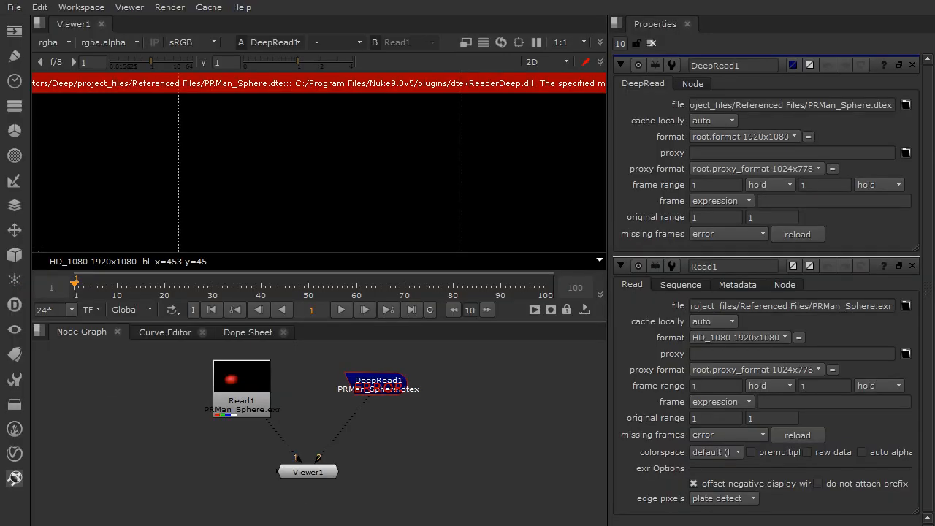
left_click(236, 524)
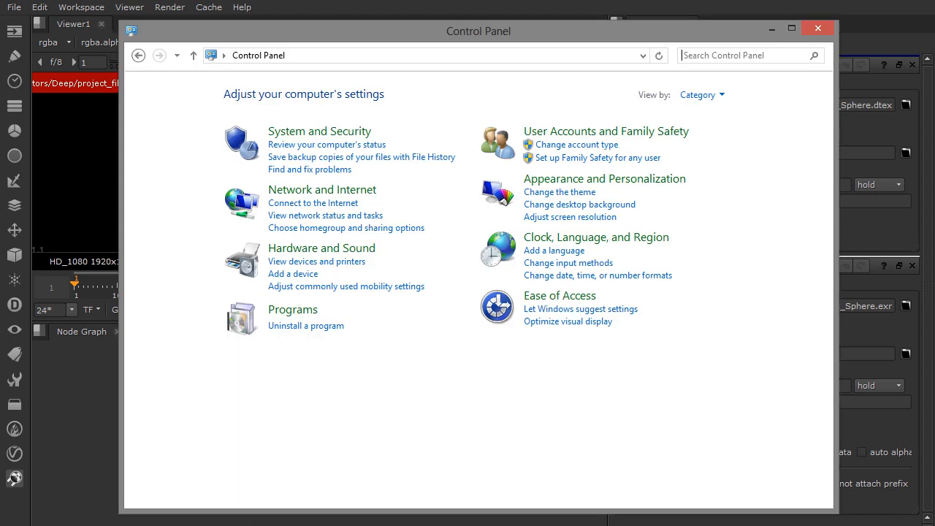
left_click(324, 133)
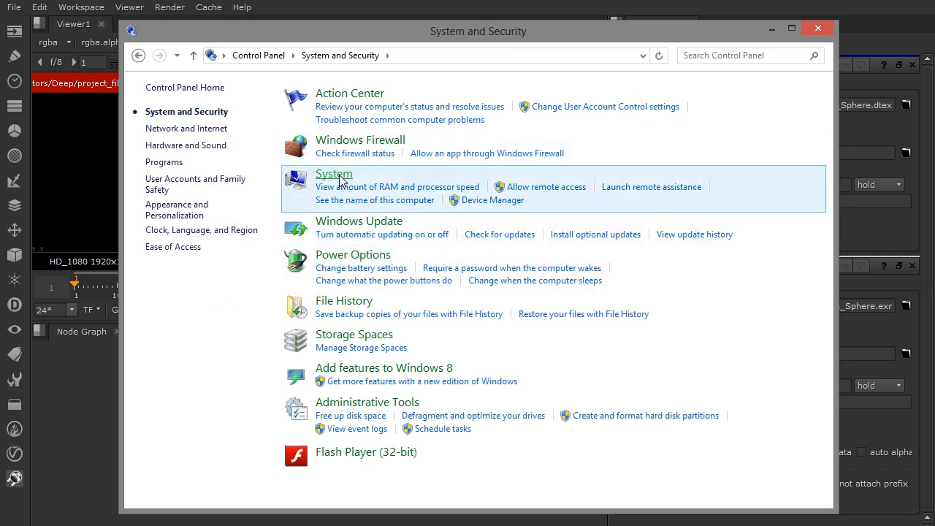
left_click(336, 175)
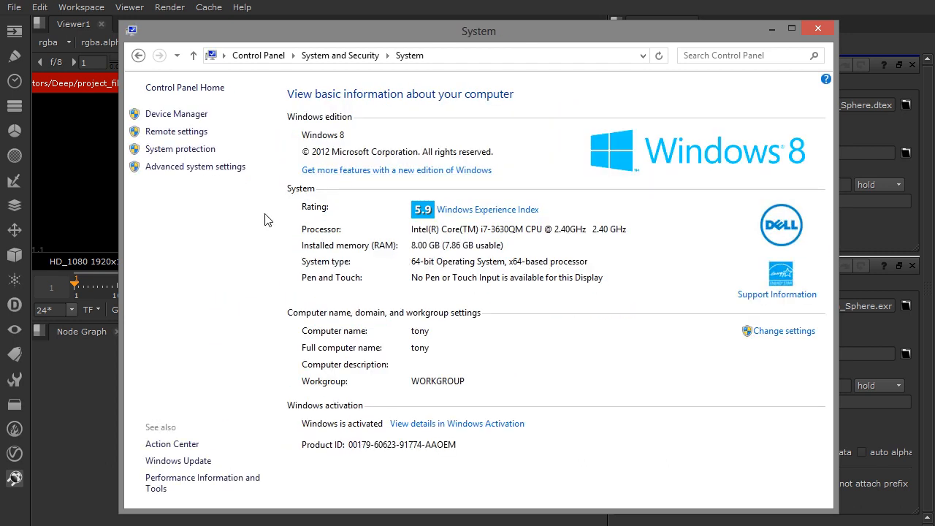
left_click(199, 168)
left_click_drag(255, 70, 465, 103)
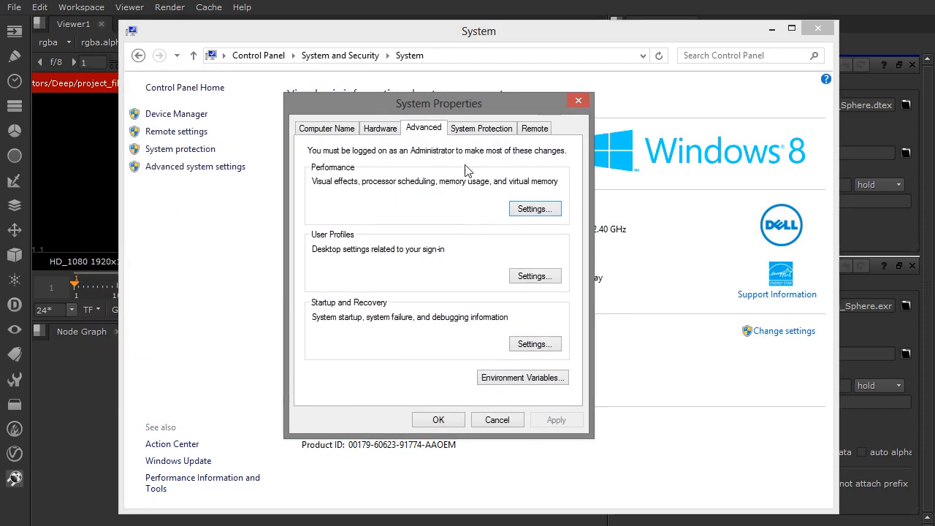
left_click(523, 378)
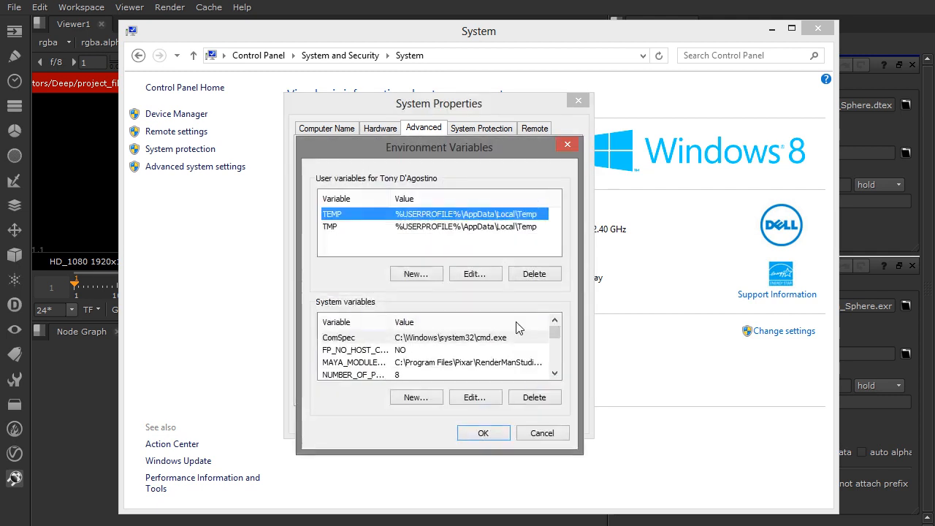
left_click_drag(495, 147, 507, 129)
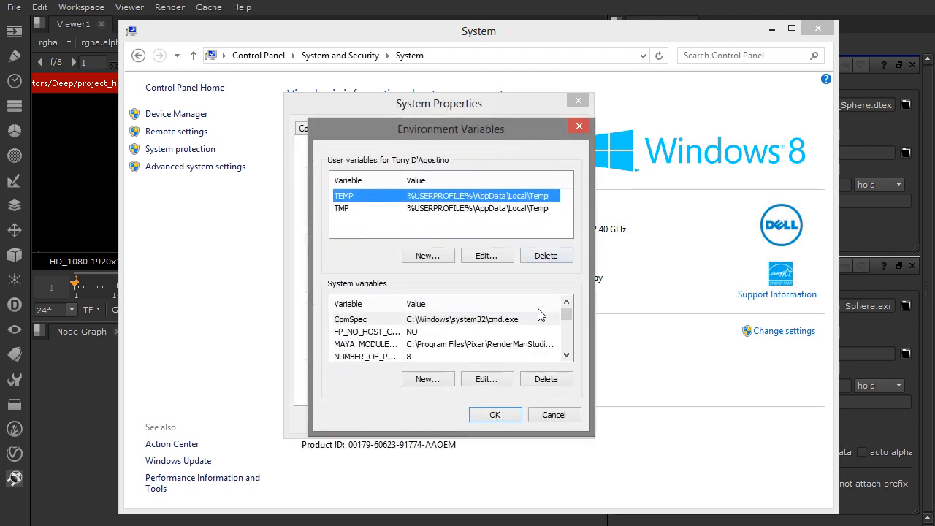
- Examine the system variables list for the RMANTREE entry and the Path variable
left_click_drag(567, 319, 566, 332)
left_click(566, 355)
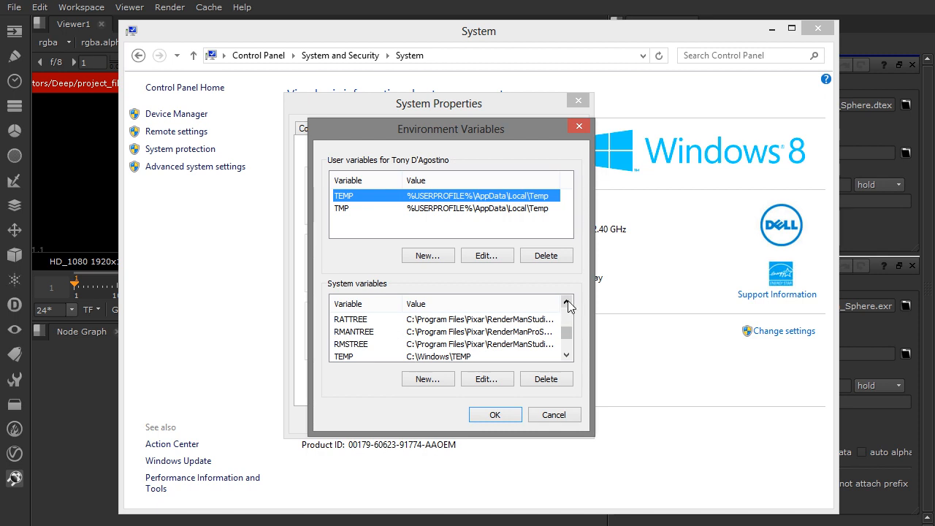
left_click(567, 301)
left_click(567, 302)
left_click(567, 302)
left_click(567, 302)
left_click(566, 302)
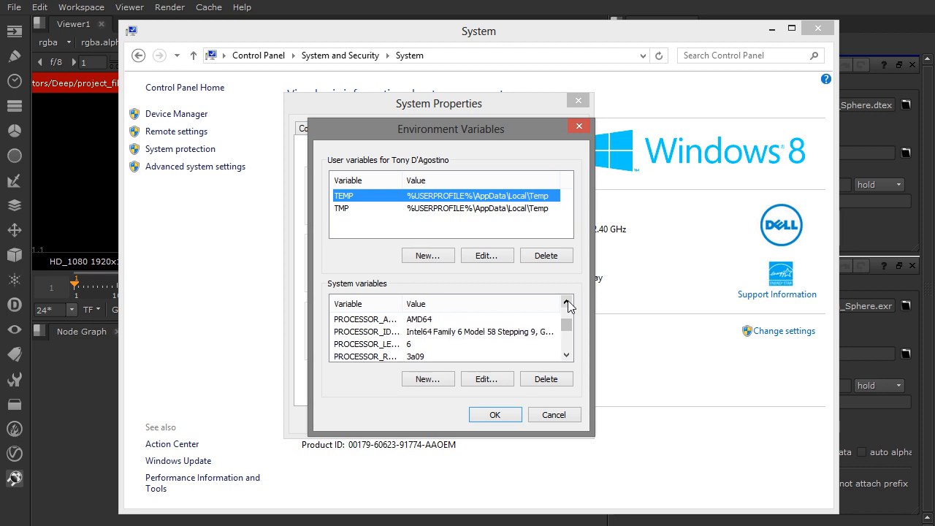
left_click(566, 302)
- Check the PATH requirement for Windows on the RenderMan Pro Server setup page, and return to the Environment Variables dialog
left_click(164, 524)
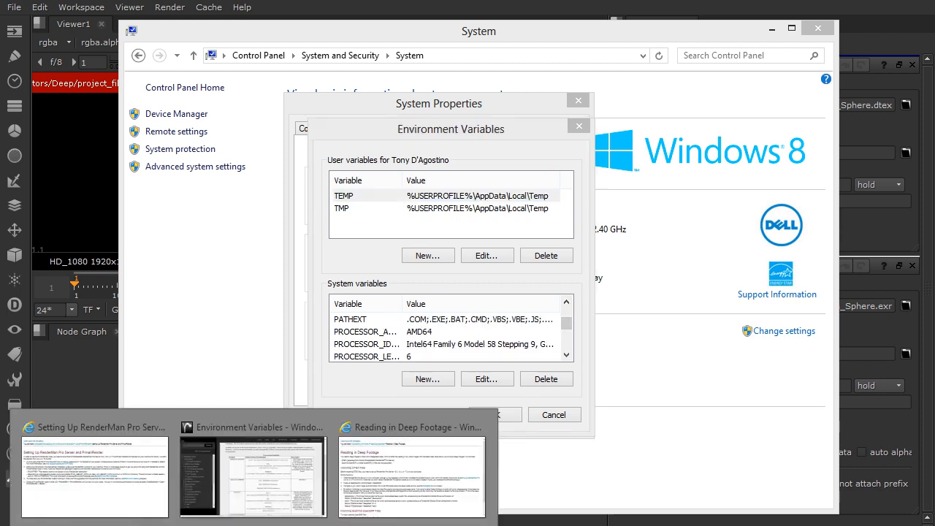
left_click(232, 488)
left_click(130, 484)
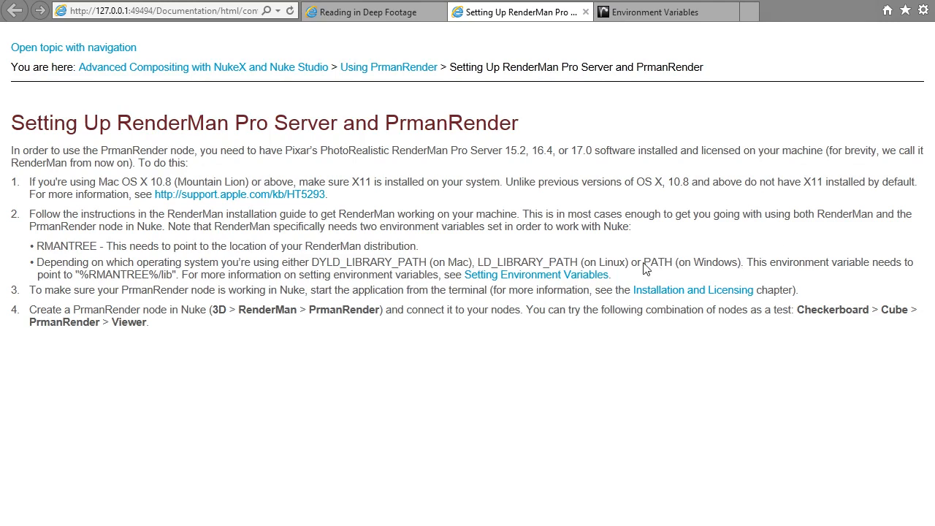
left_click_drag(643, 268, 356, 501)
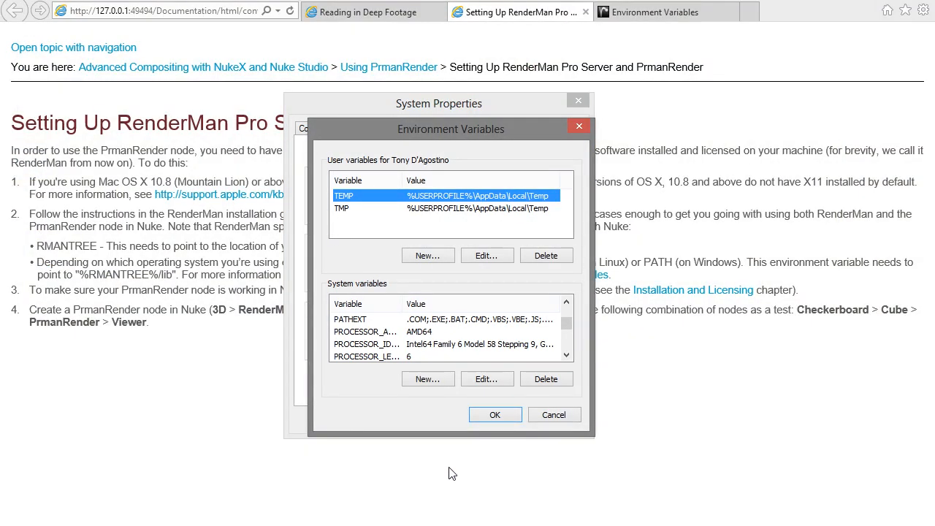
- Open the Path system variable for editing and examine how the existing entries in its value are separated
left_click(566, 301)
left_click(393, 321)
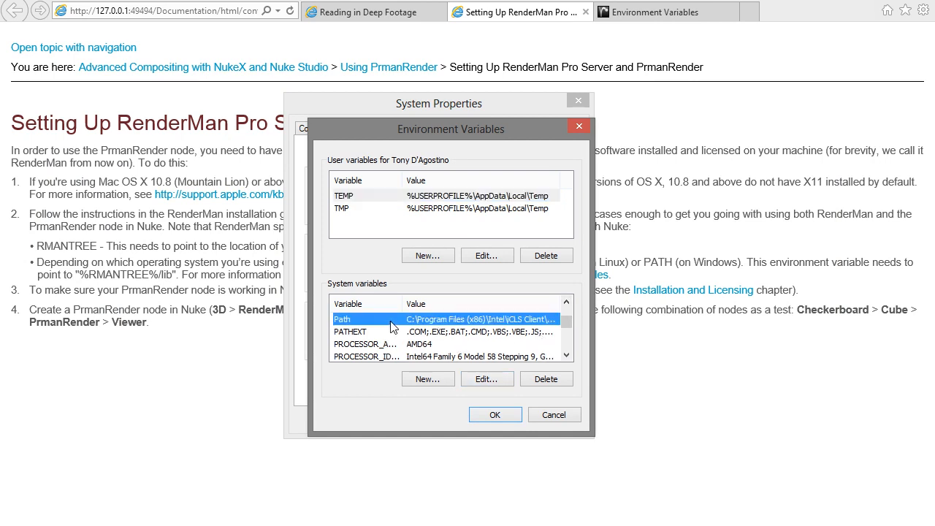
left_click(486, 379)
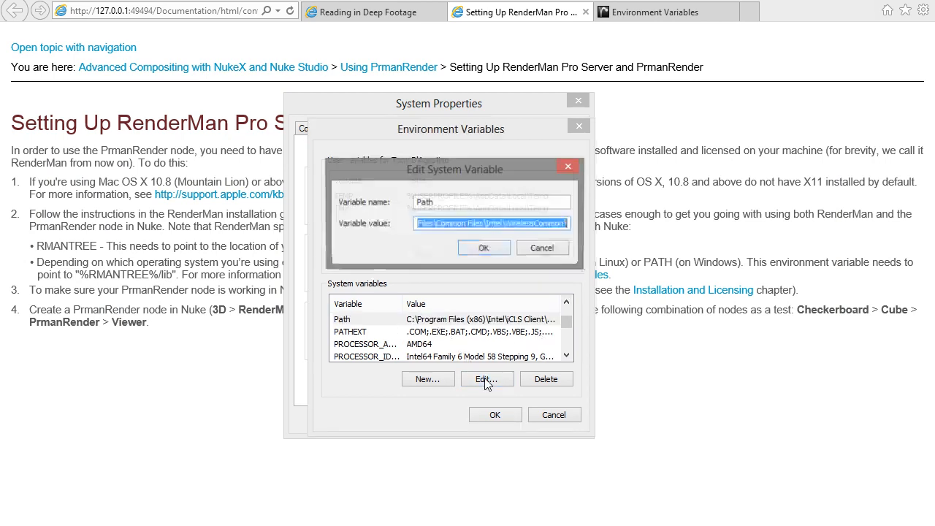
left_click(515, 225)
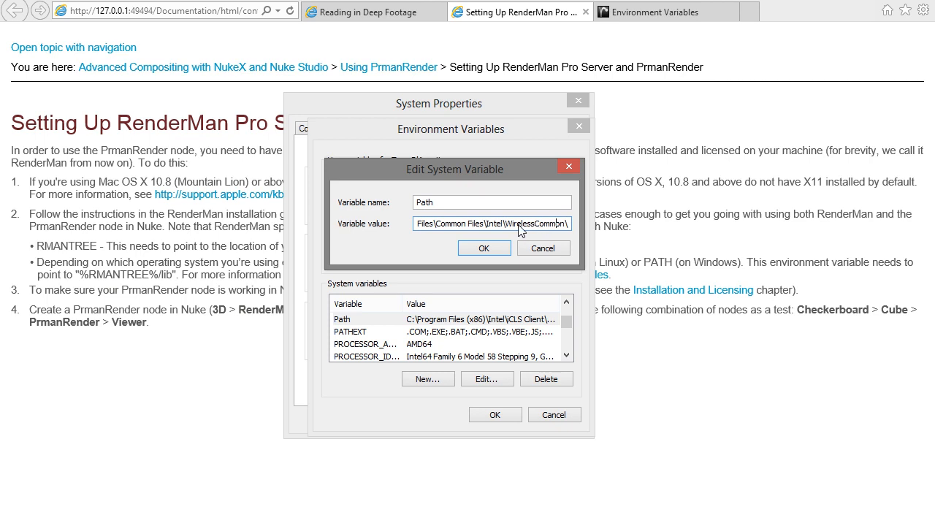
key("Left")
key("Left")
key("Left")
key("Left")
key("Left")
key("Left")
key("Left")
key("Left")
key("Left")
key("Left")
key("Left")
key("Left")
key("Left")
key("Left")
key("Left")
key("Left")
key("Left")
key("Left")
key("Left")
key("Left")
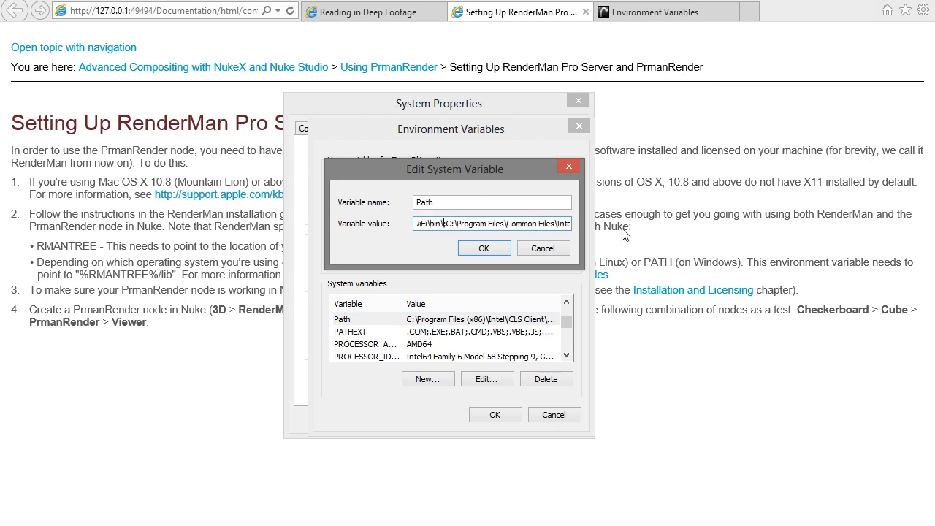
key("Left")
- Append ;%RMANTREE%\lib to the end of the Path system variable's value and accept the changes in all open system dialogs
left_click_drag(445, 224, 571, 226)
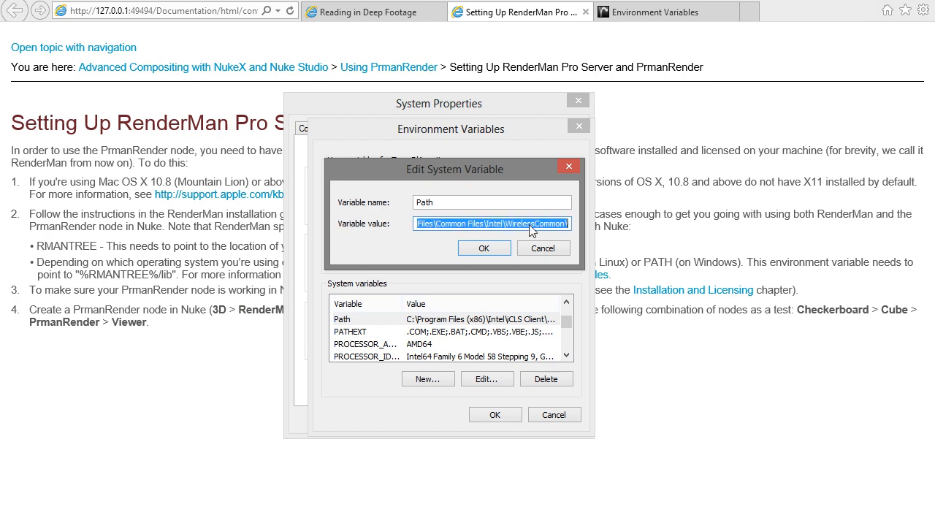
key("Right")
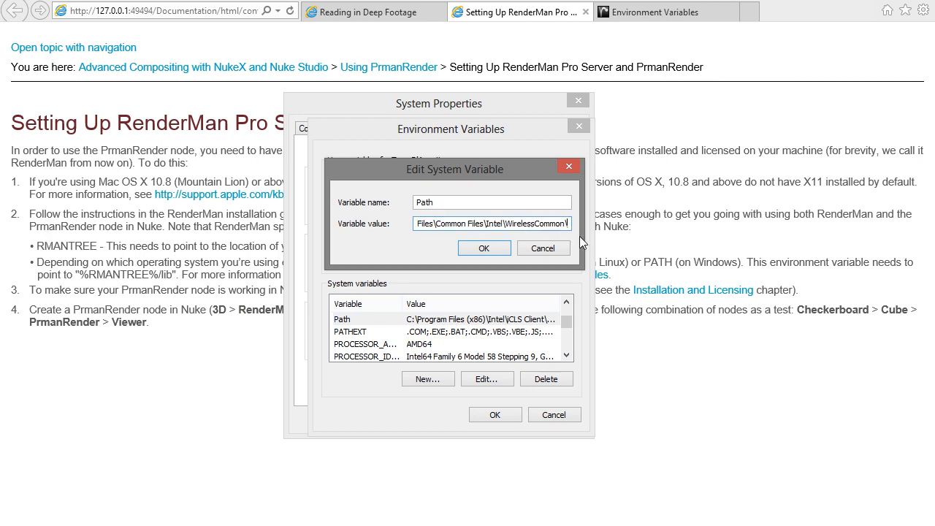
type(";")
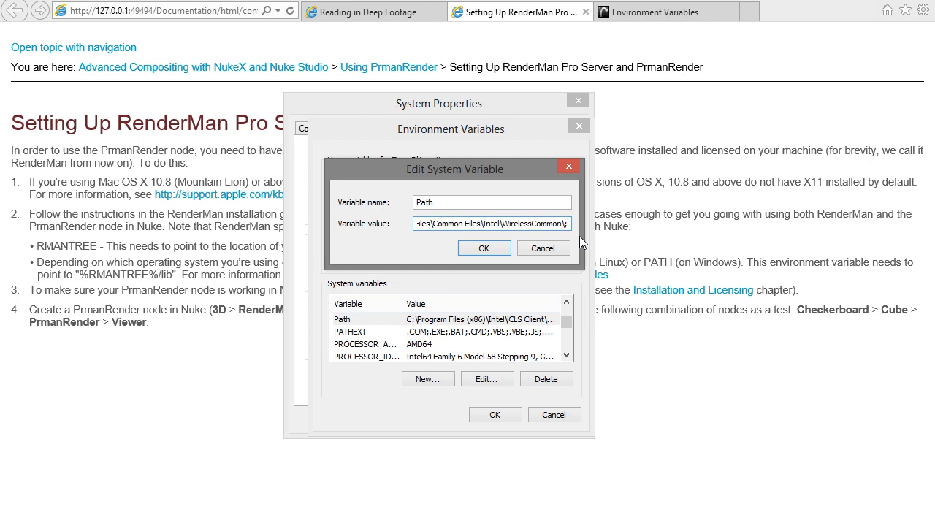
type("%")
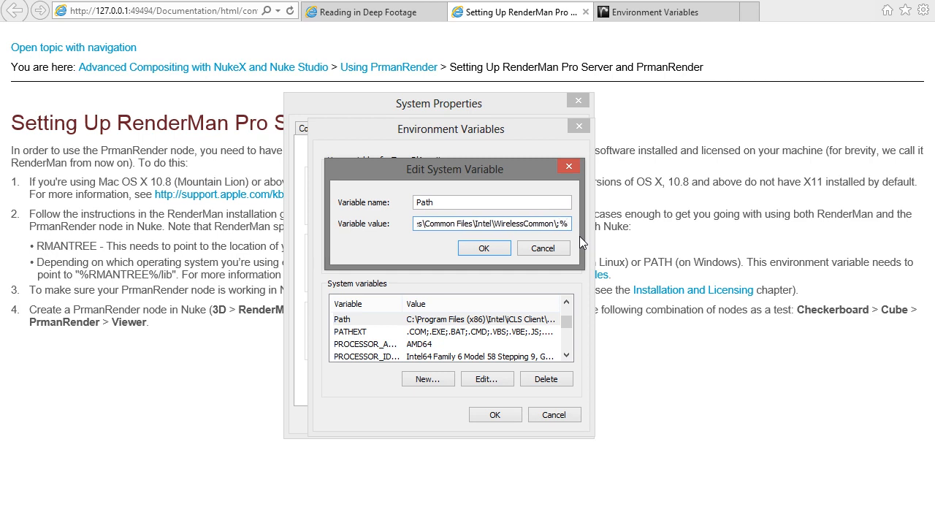
type("RMAN")
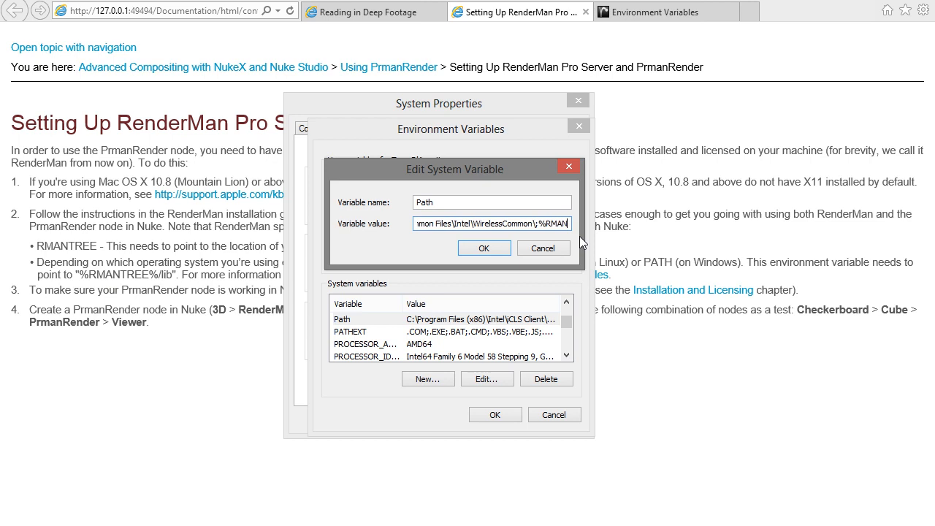
type("TREE")
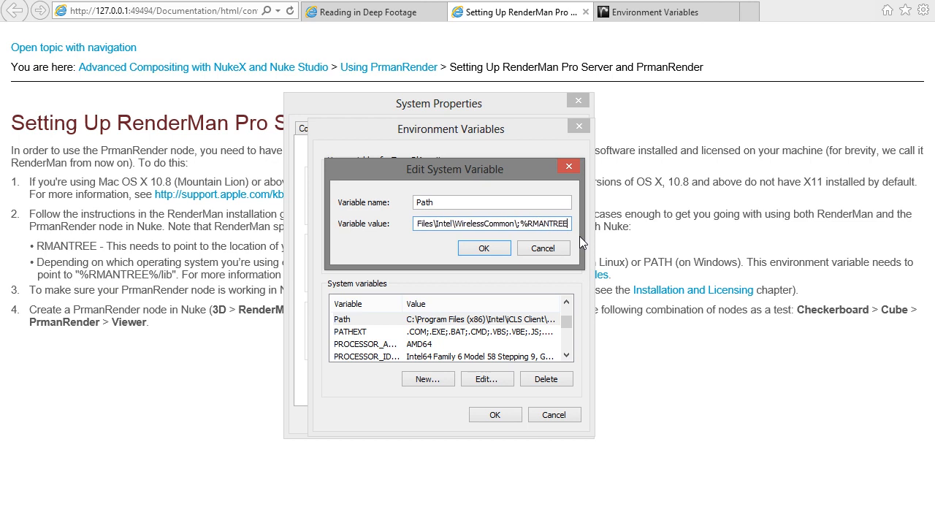
type("%")
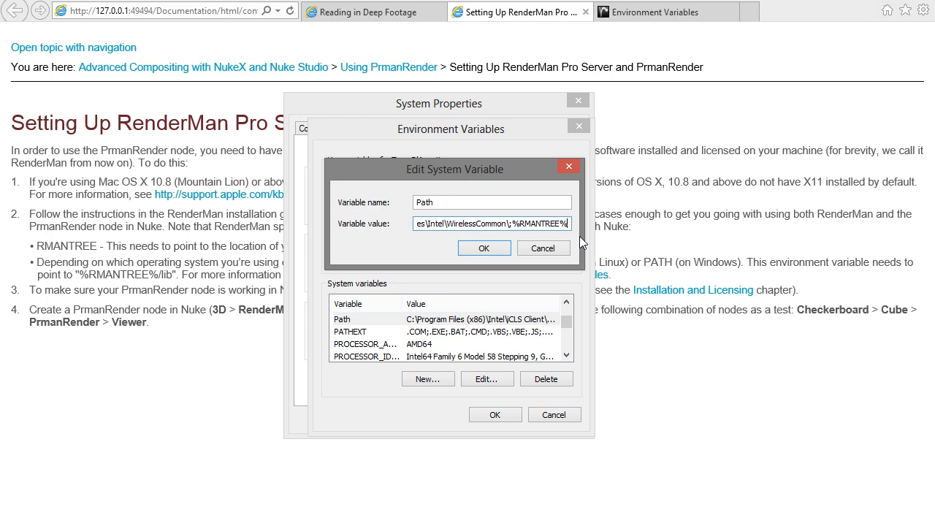
type("/")
key("BackSpace")
type("\\lib")
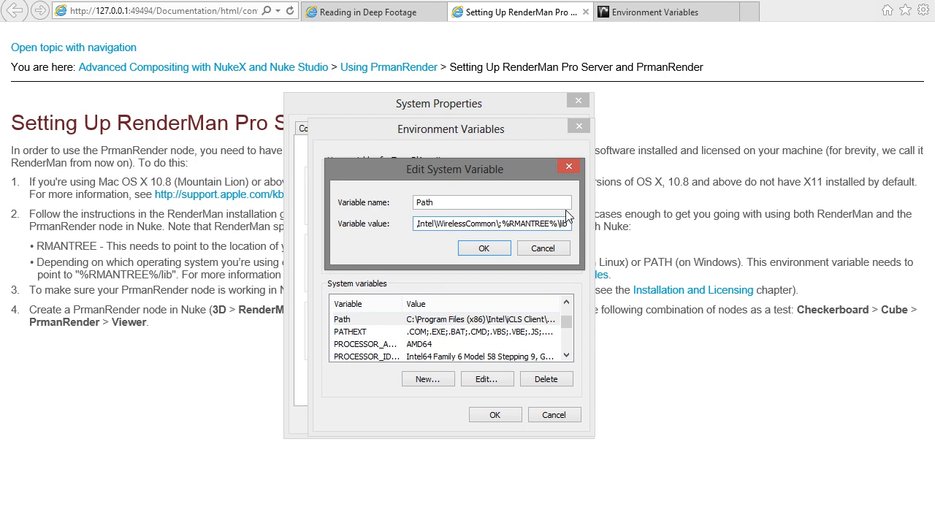
left_click(482, 250)
left_click(496, 414)
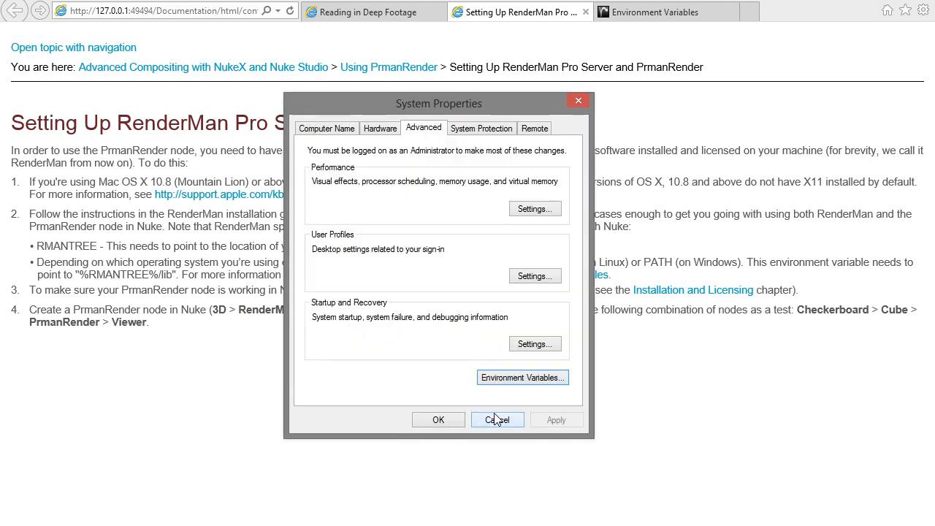
left_click(440, 419)
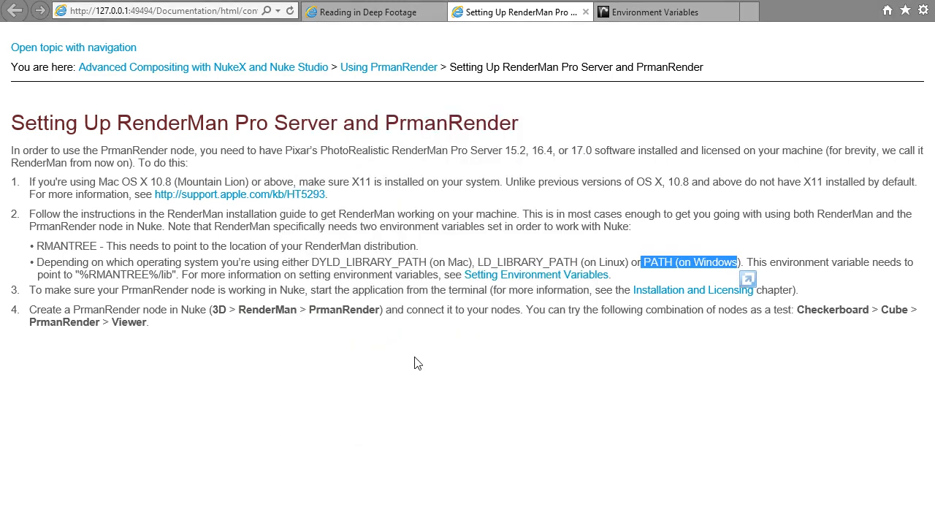
- Switch back to Nuke and quit it without saving the untitled script
left_click(289, 522)
left_click(300, 509)
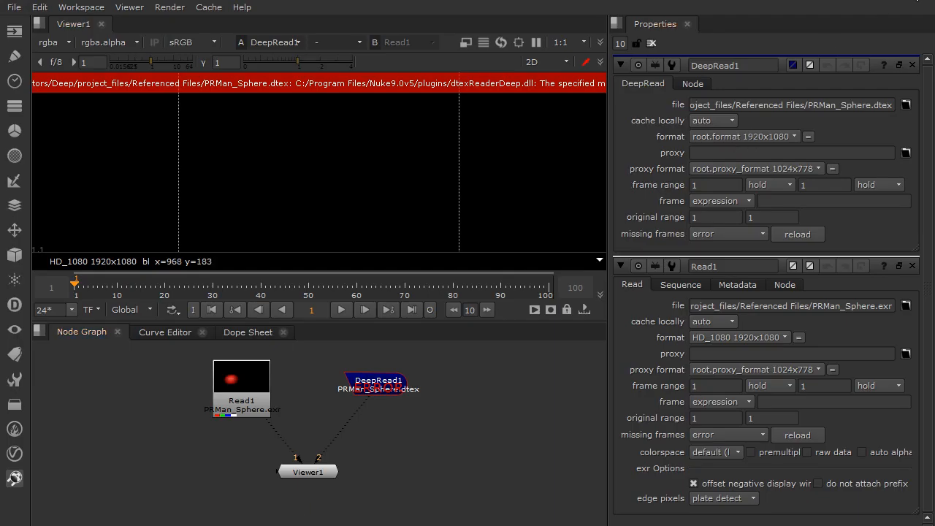
key("ctrl+q")
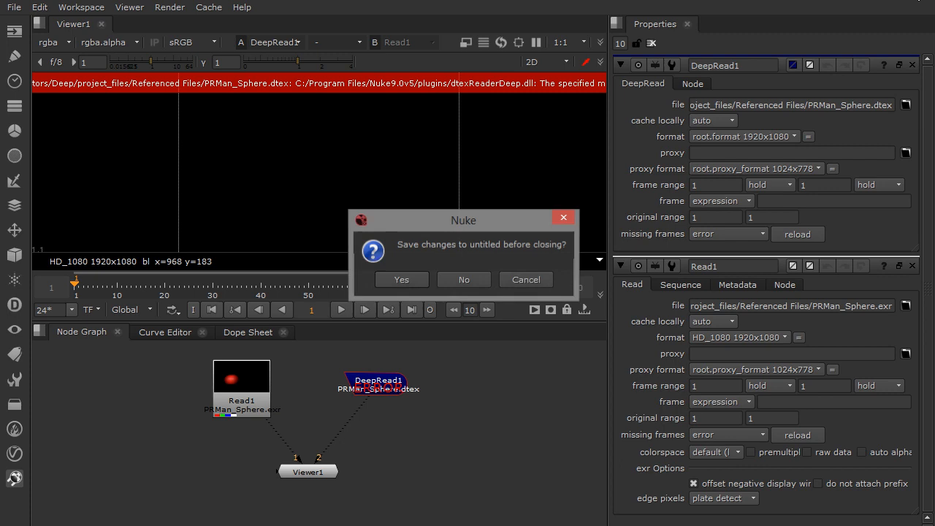
left_click(464, 278)
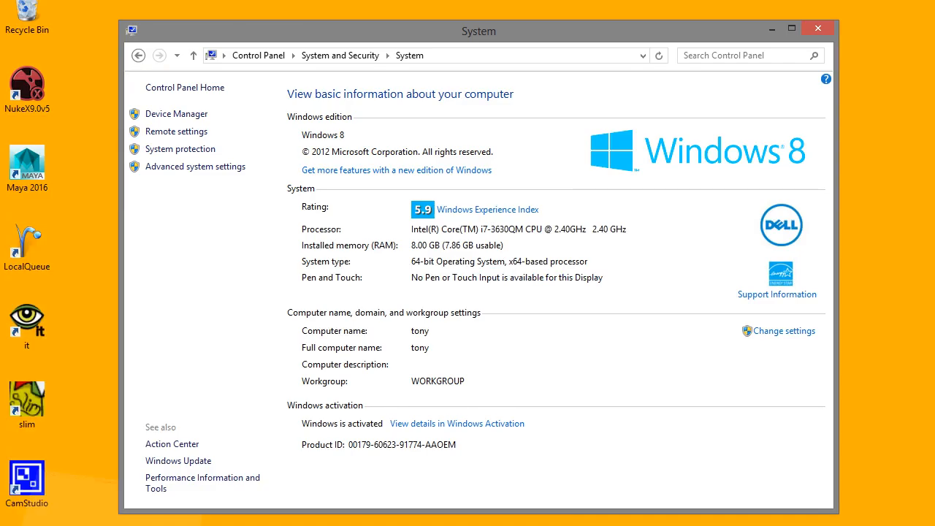
- Relaunch NukeX9.0v5 without restoring the autosaved script, and maximise its window with a wider viewer pane
left_click(41, 98)
double_click(41, 99)
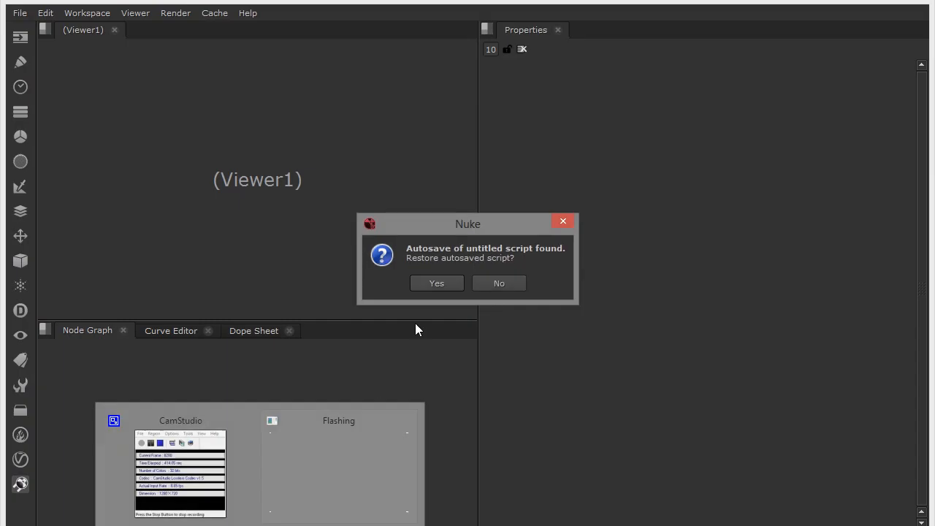
left_click(495, 283)
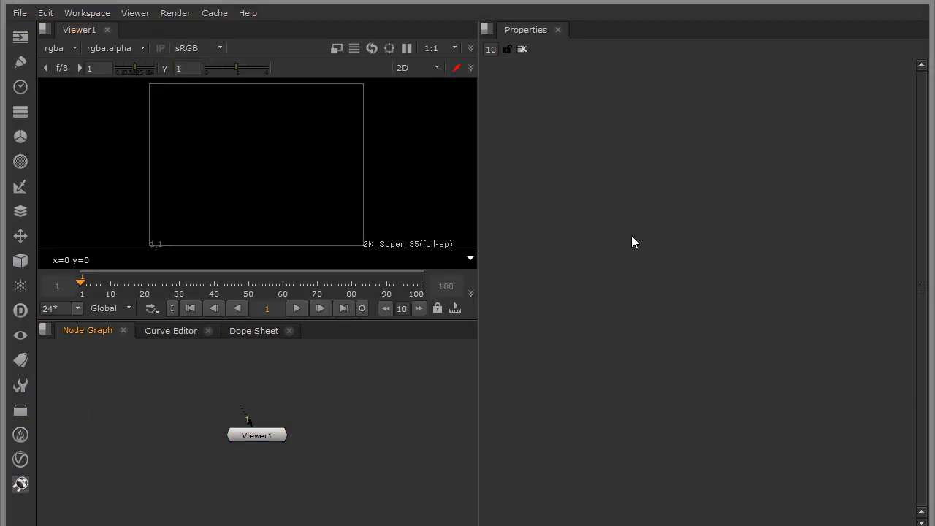
left_click_drag(478, 196, 648, 185)
left_click(905, 2)
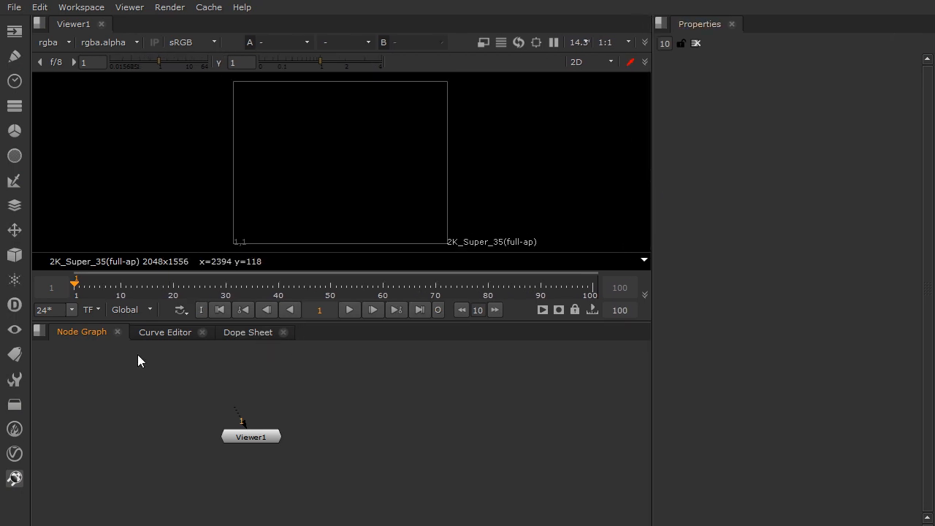
- Add a PrmanRender node to test that the RenderMan setup works, and delete it again
left_click(14, 256)
mouse_move(81, 477)
left_click(160, 479)
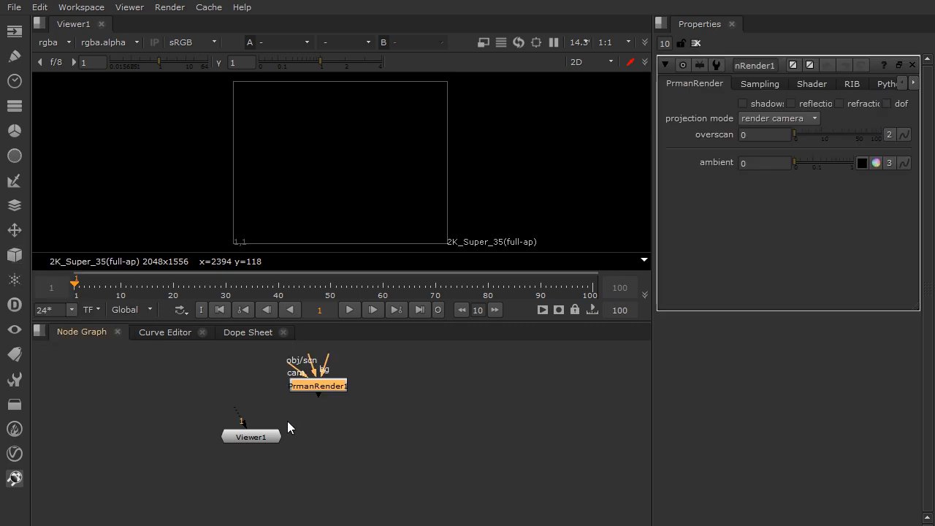
left_click_drag(314, 388, 421, 415)
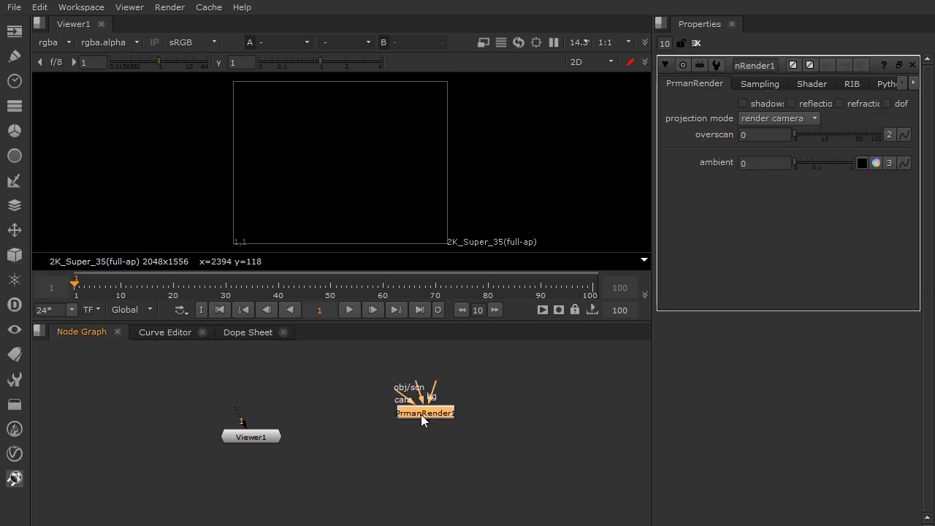
left_click_drag(266, 442, 324, 494)
left_click_drag(420, 413, 420, 420)
key("Delete")
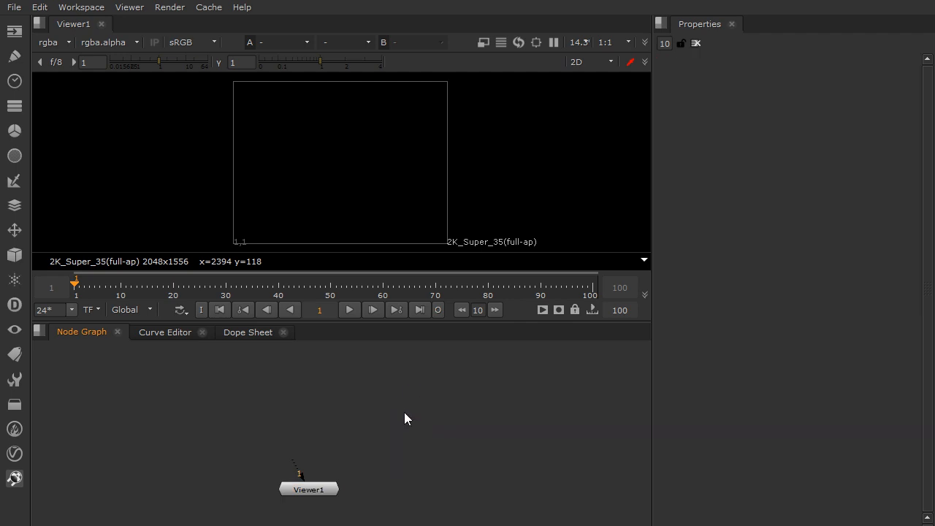
- Read in PRMan_Sphere.exr from the Referenced Files folder and place its node up and to the left of Viewer1
key("r")
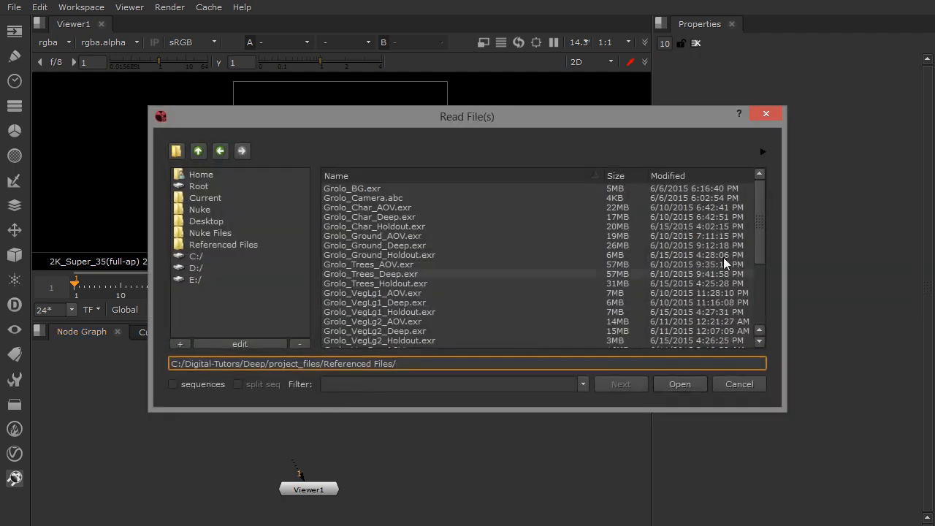
left_click_drag(760, 239, 761, 249)
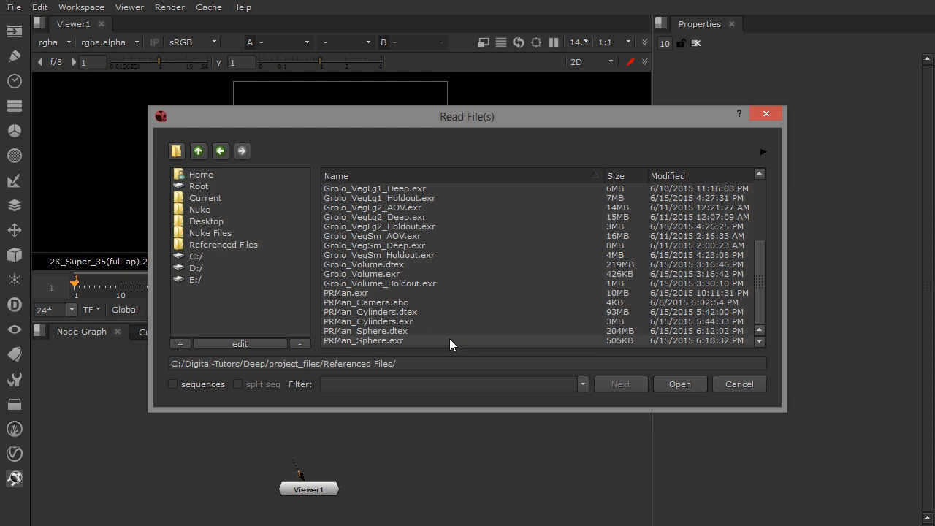
left_click(449, 339)
left_click(678, 384)
left_click_drag(285, 403, 219, 398)
- Add an unconnected DeepRead node beside the Read node and load PRMan_Sphere.dtex into it
left_click(387, 398)
left_click(14, 304)
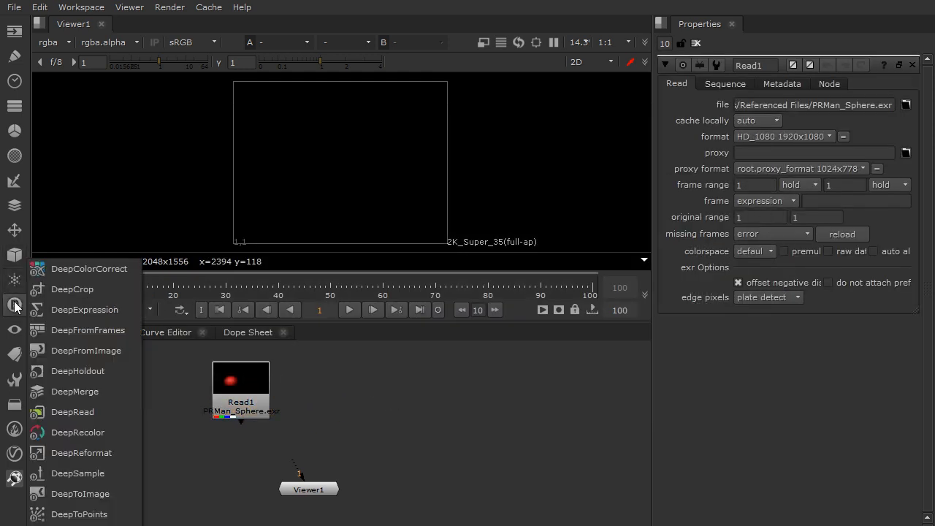
left_click(68, 409)
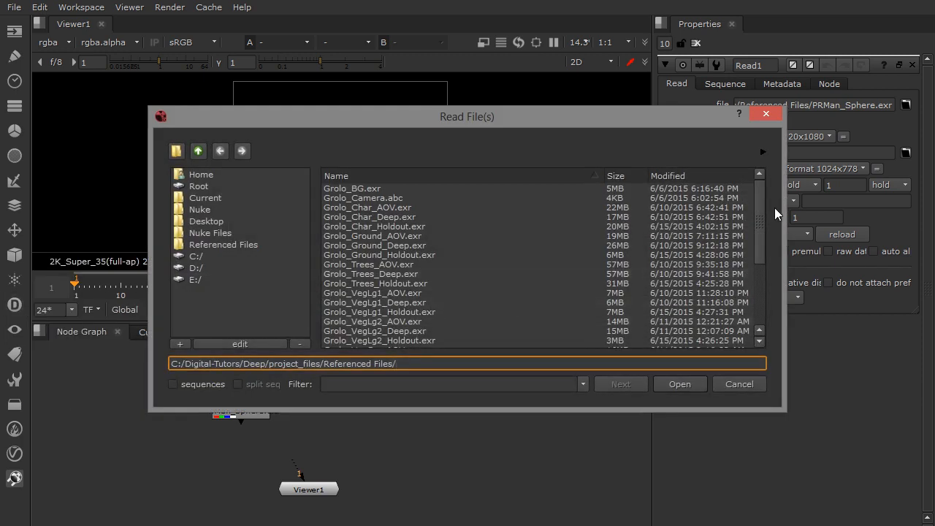
left_click_drag(759, 208, 762, 299)
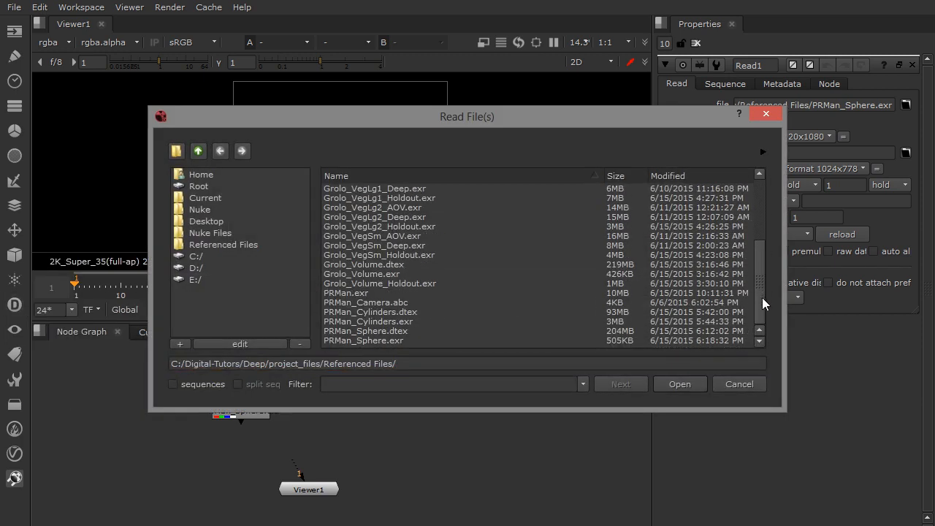
left_click(502, 330)
left_click(679, 383)
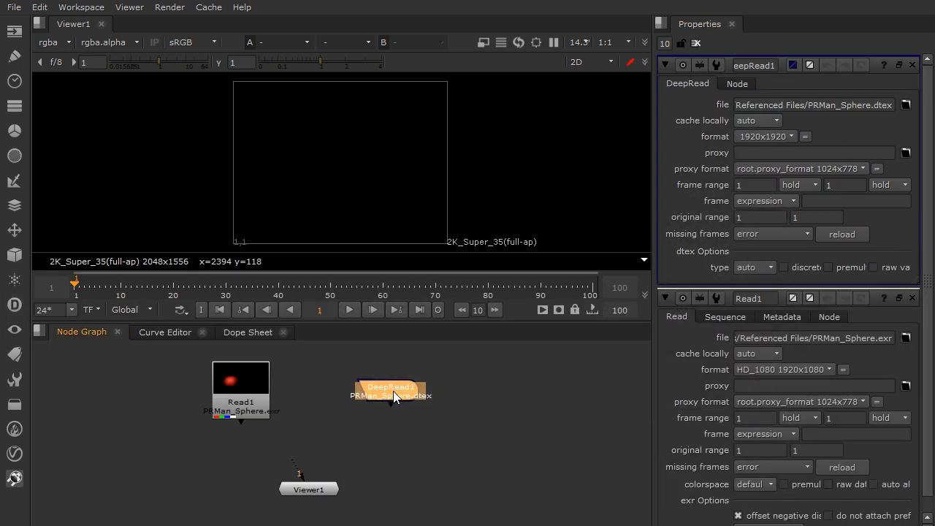
- Connect the Read node to viewer input 1 and the DeepRead node to viewer input 2
left_click(389, 389)
left_click(255, 391)
key("1")
left_click(393, 390)
key("2")
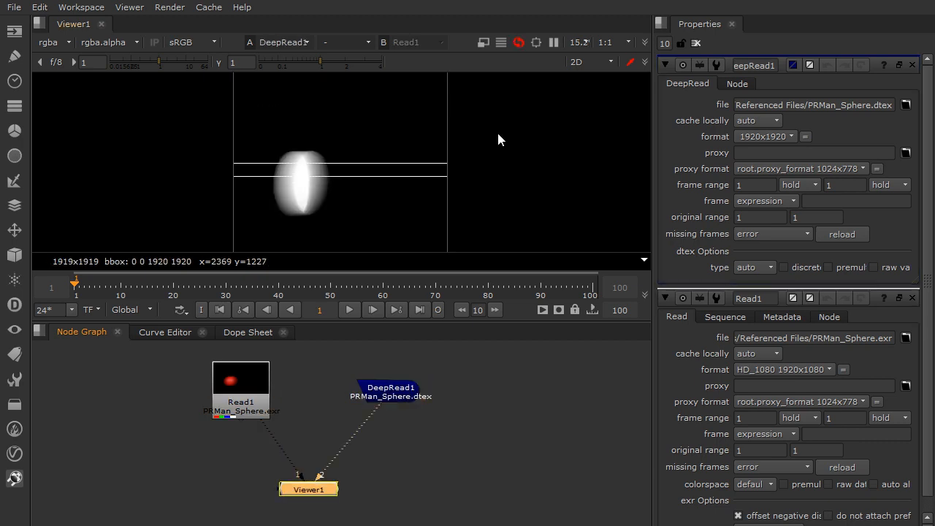
- Compare the formats of the EXR and DTEX sphere images by switching the viewer between inputs 1 and 2
scroll(495, 135, "down", 1)
scroll(478, 143, "down", 2)
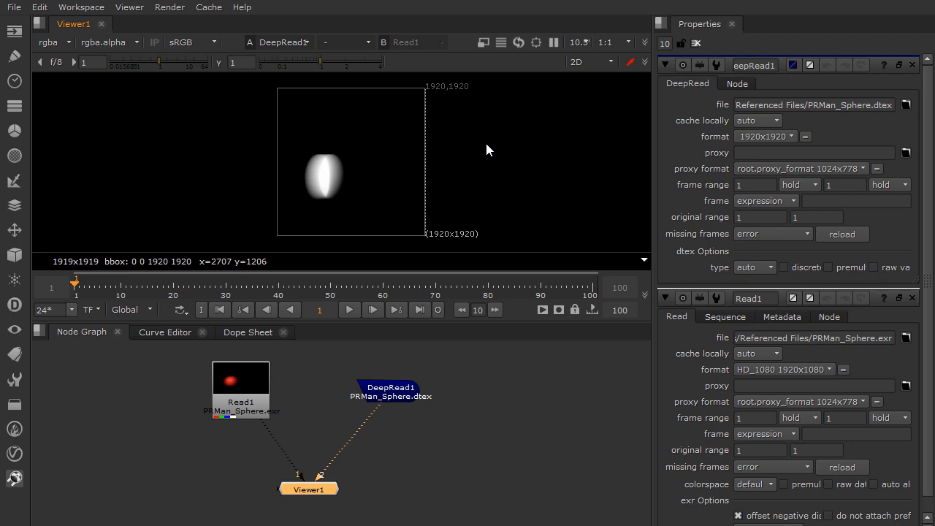
left_click_drag(397, 388, 398, 380)
key("1")
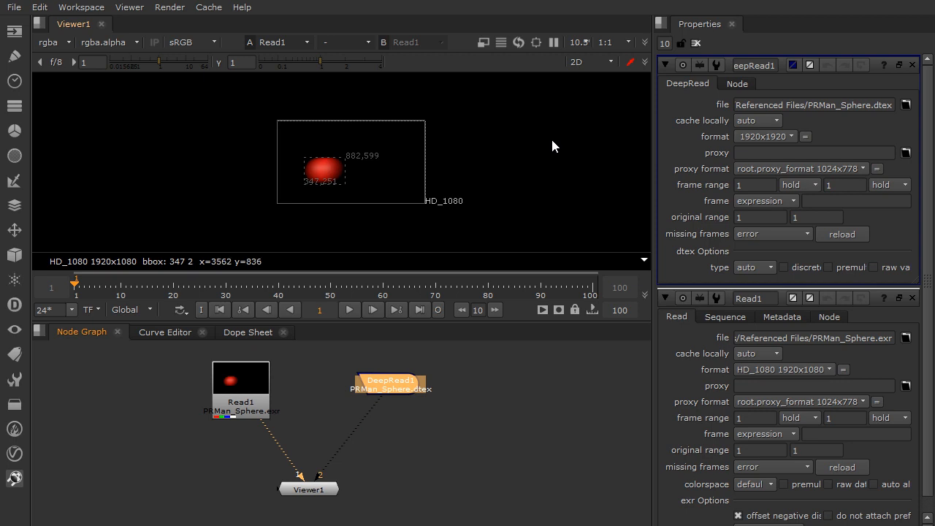
key("2")
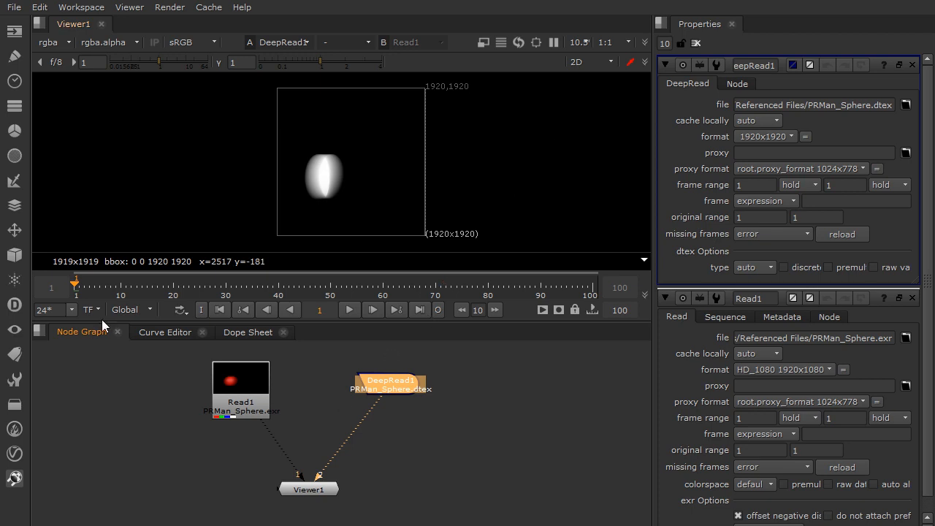
- Insert a DeepReformat node after DeepRead1 and set the project's full size format to HD_1080 1920x1080
left_click(14, 304)
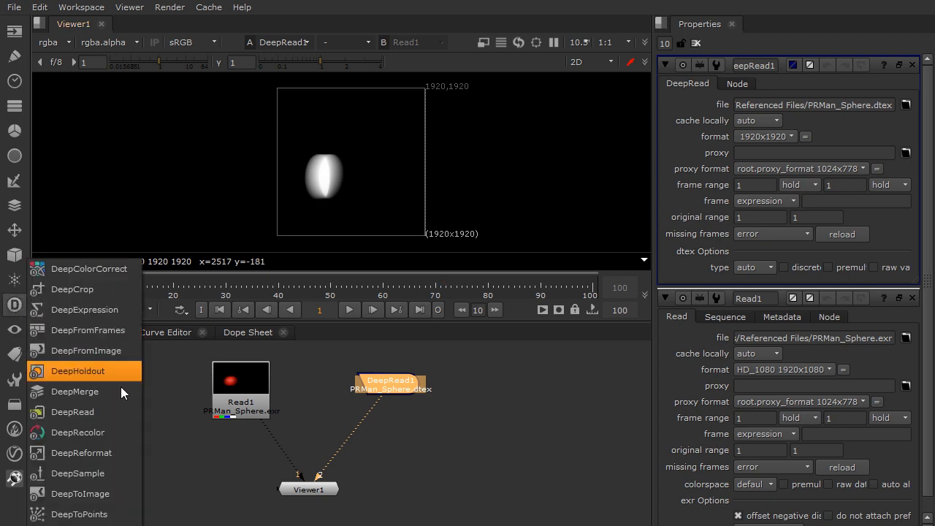
left_click(113, 454)
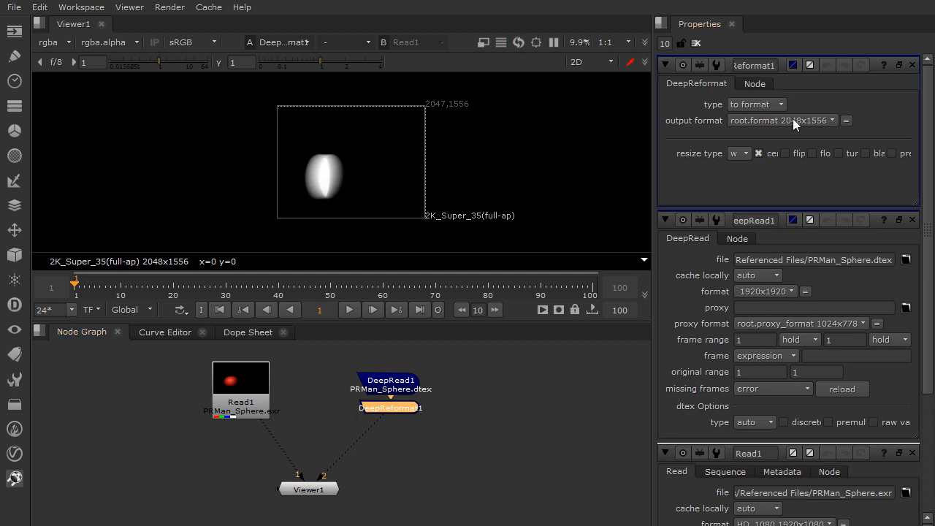
left_click(594, 415)
key("s")
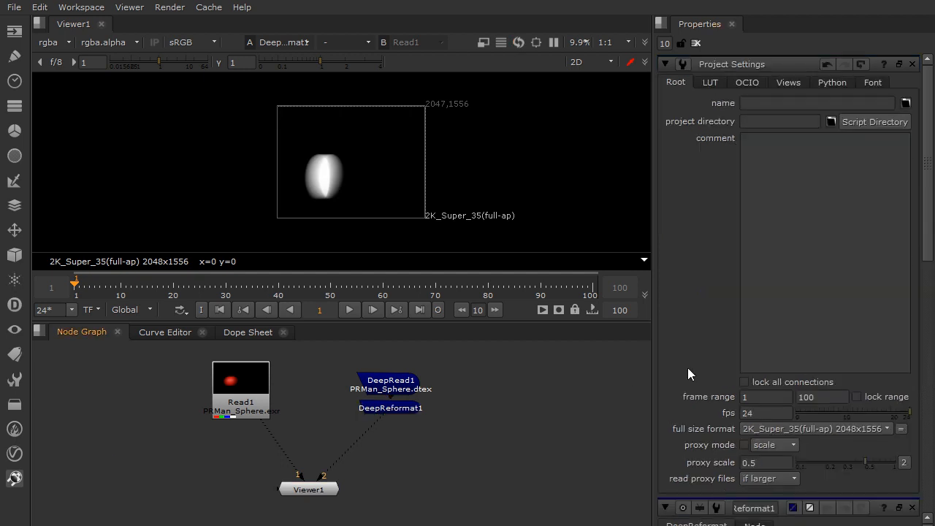
left_click(783, 428)
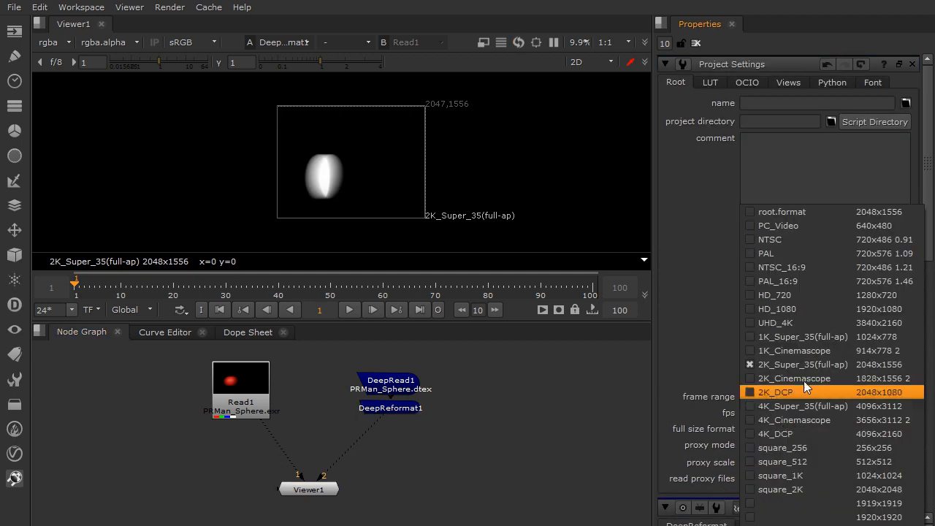
left_click(815, 309)
left_click(697, 42)
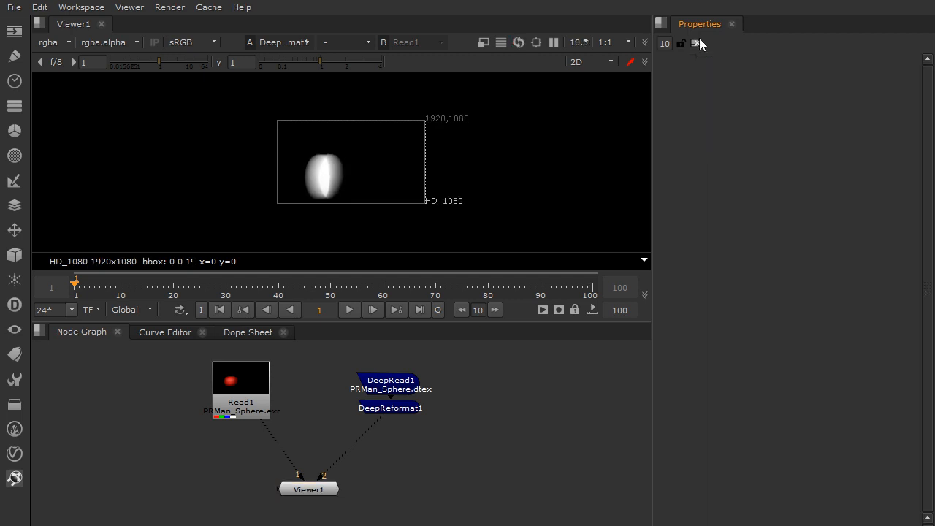
- Set the DeepReformat node's resize type to distort and fit the reformatted sphere in the viewer
double_click(394, 409)
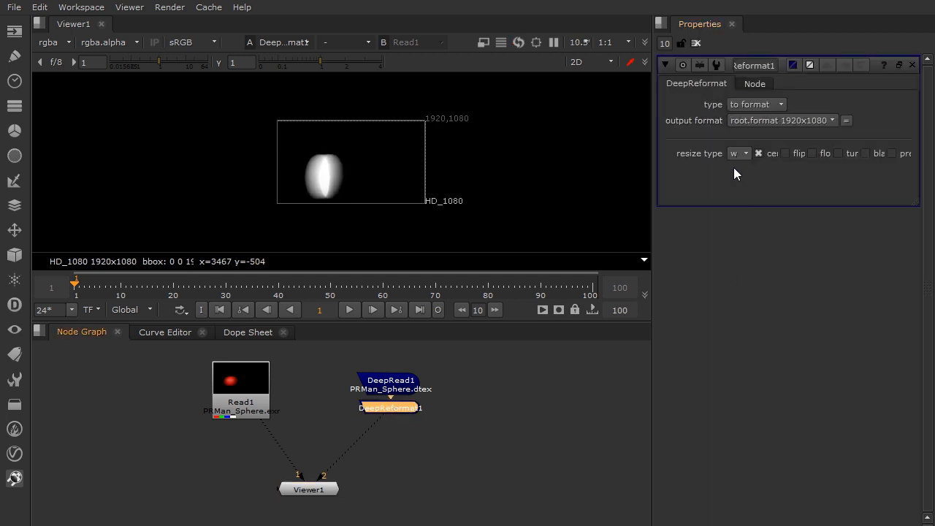
left_click_drag(651, 180, 564, 180)
left_click(666, 154)
left_click(669, 209)
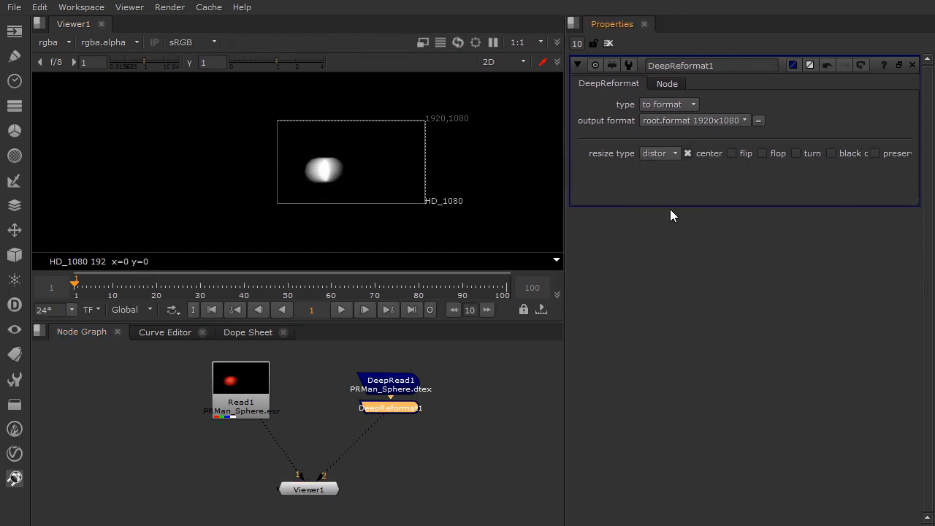
left_click_drag(565, 219, 615, 220)
key("f")
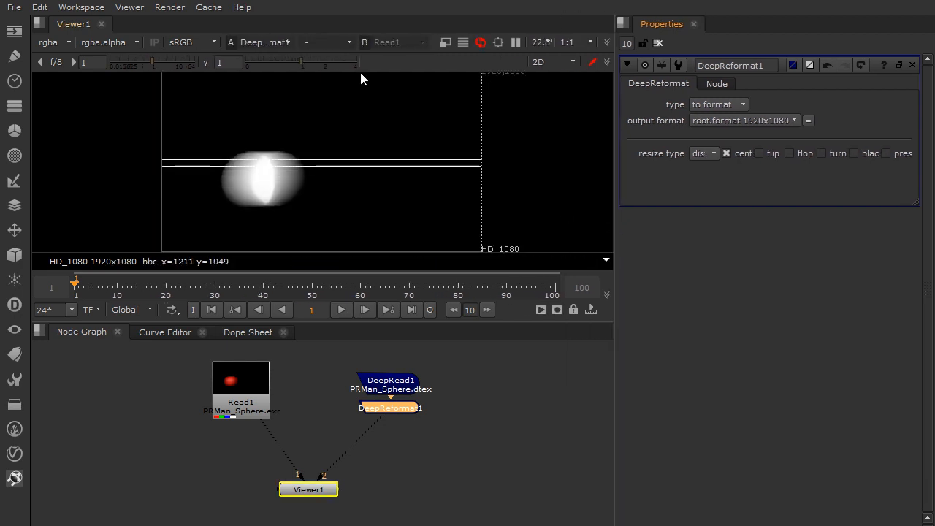
- Compare the reformatted deep image with Read1 using the viewer's wipe comparison, then turn the comparison off
left_click(346, 41)
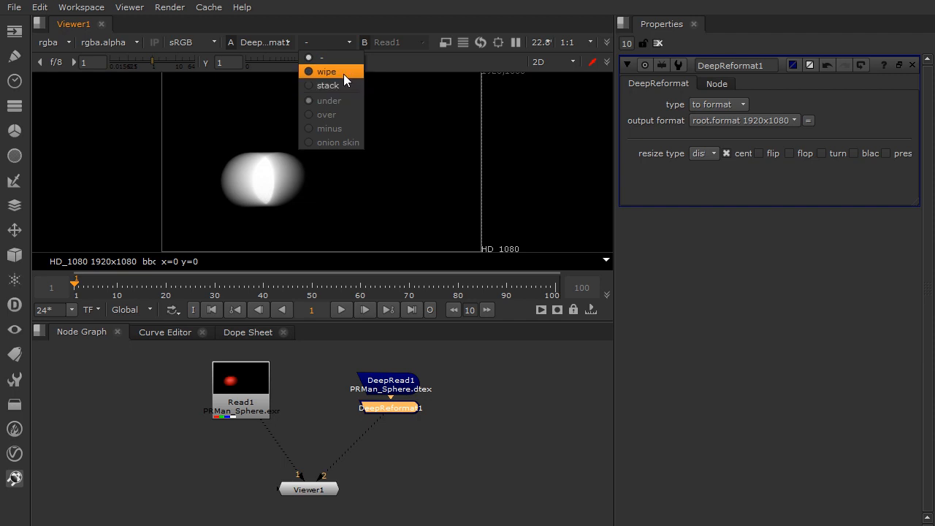
left_click(343, 72)
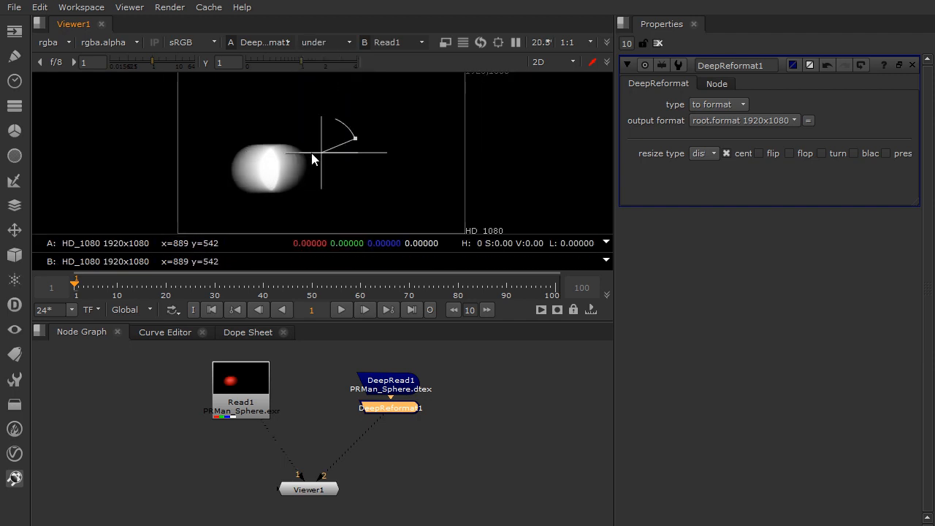
left_click_drag(318, 153, 342, 195)
scroll(252, 167, "up", 1)
scroll(252, 167, "up", 1)
left_click(336, 43)
left_click(336, 55)
- Rearrange Read1 and Viewer1 in the node graph, moving Viewer1 slightly lower to make room above it
left_click(466, 440)
left_click_drag(333, 421, 431, 367)
left_click(246, 393)
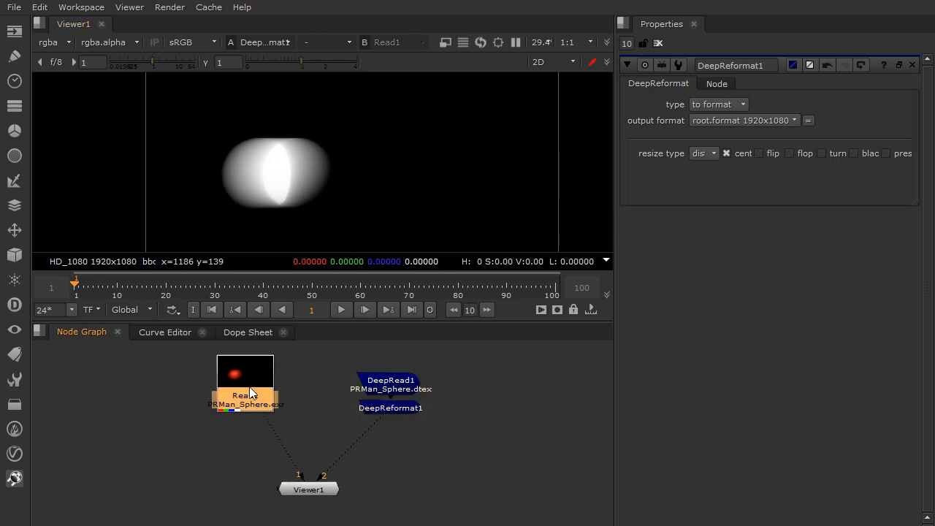
left_click_drag(306, 491, 299, 508)
left_click(395, 451)
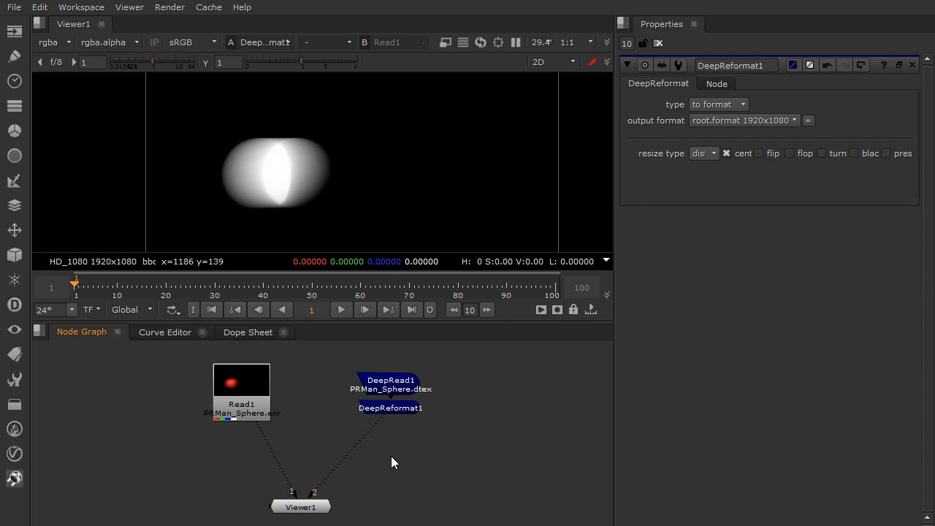
- Add a DeepRecolor node below DeepReformat1, with its color input connected to Read1 and its depth input to DeepReformat1
left_click(15, 305)
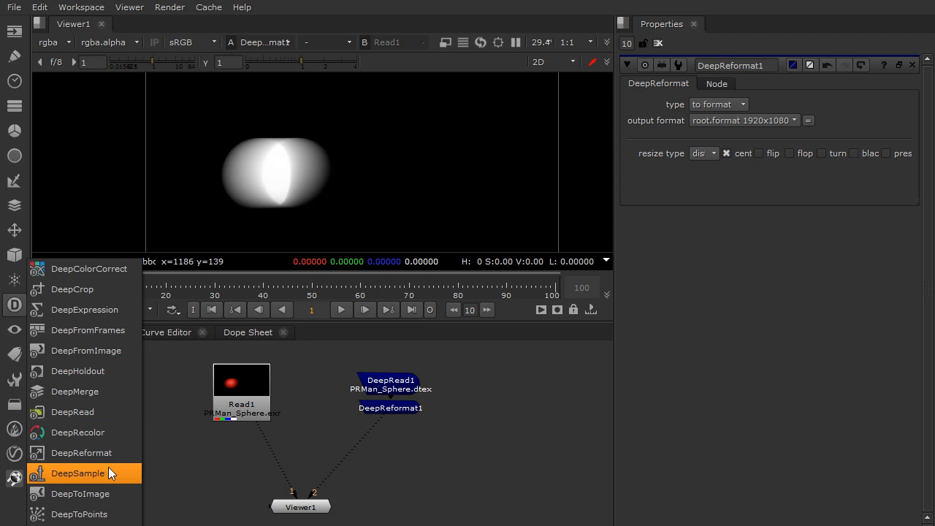
left_click(108, 436)
left_click(308, 457)
left_click(236, 390)
left_click_drag(307, 430, 253, 408)
left_click_drag(332, 425, 380, 410)
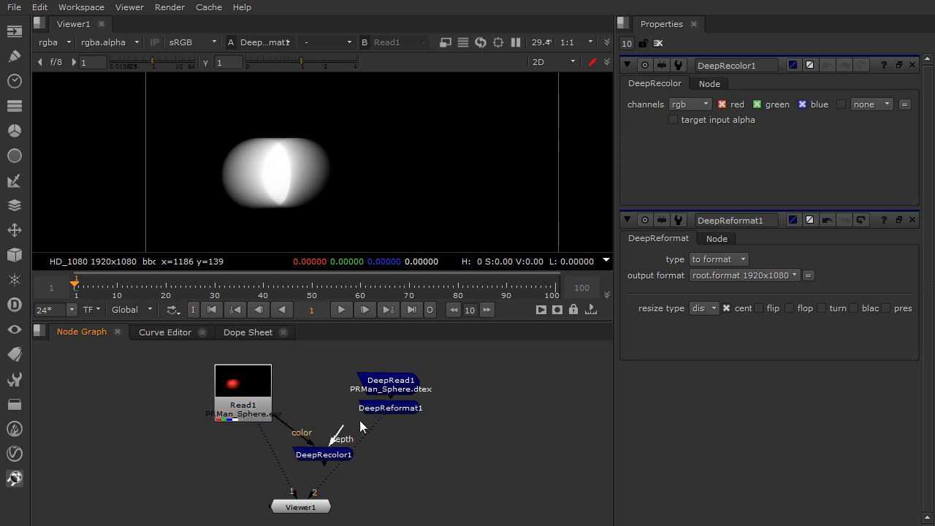
left_click_drag(326, 454, 391, 449)
left_click(379, 494)
- Compare the DeepRecolor1 result with the original Read1 image by viewing each through viewer input 1
left_click(393, 454)
key("1")
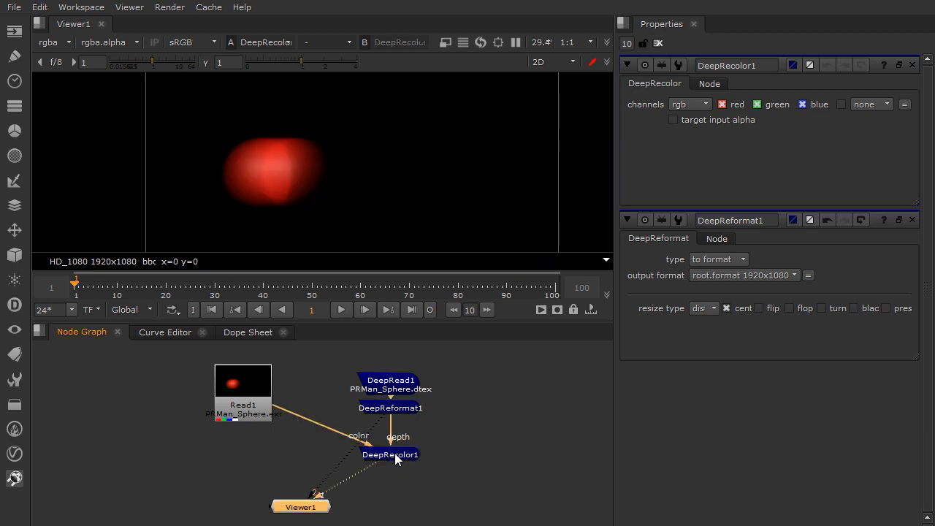
left_click(402, 455)
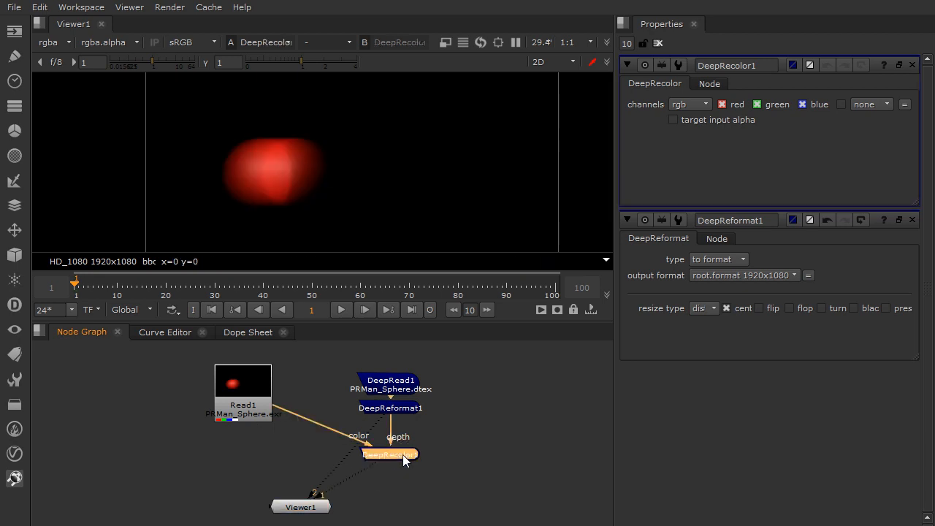
left_click(254, 409)
key("1")
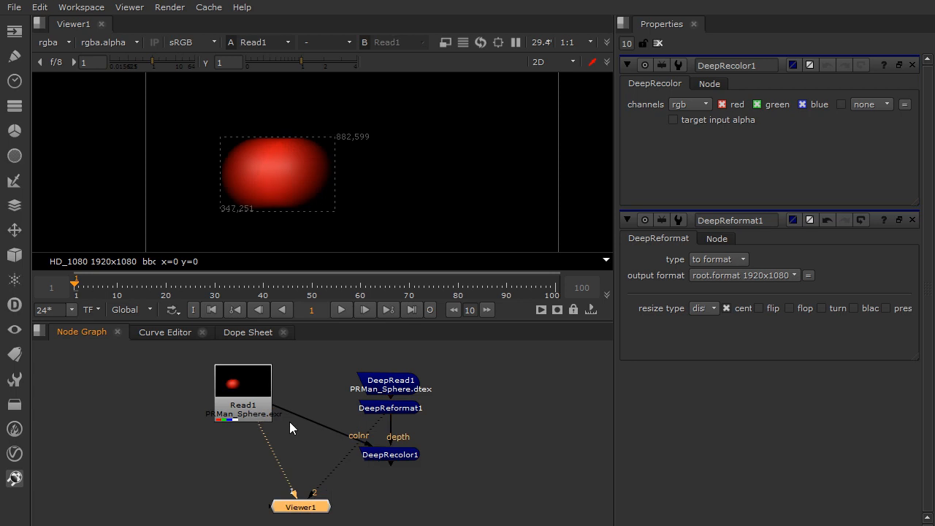
left_click(387, 454)
key("2")
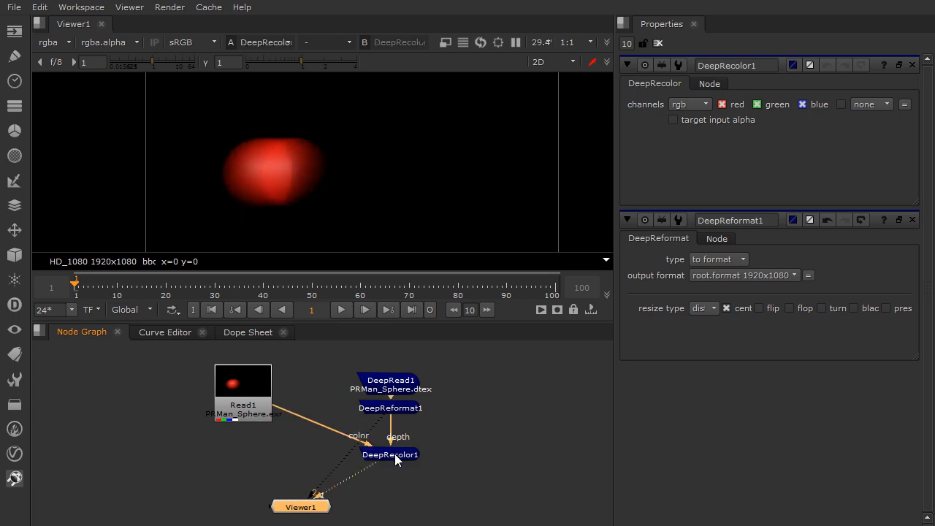
- Enable target input alpha on the DeepRecolor node
left_click(394, 454)
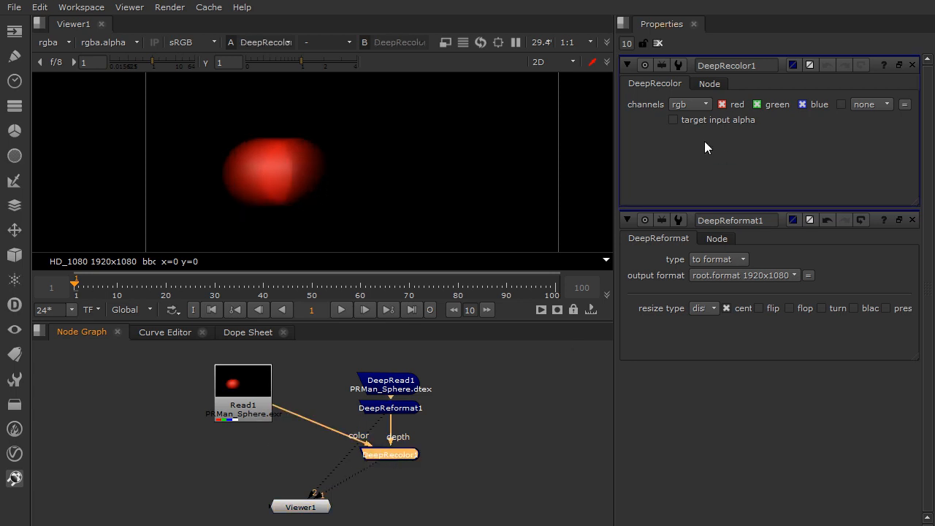
mouse_move(684, 122)
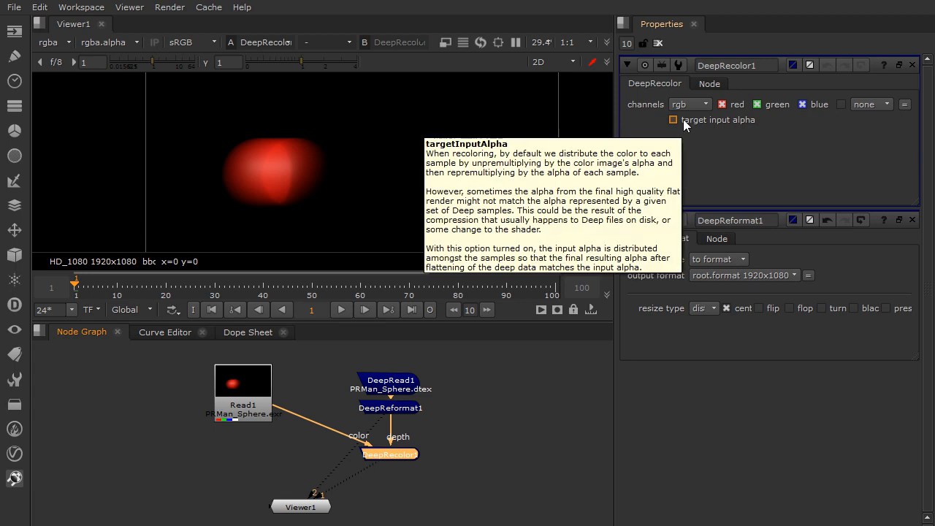
left_click(684, 124)
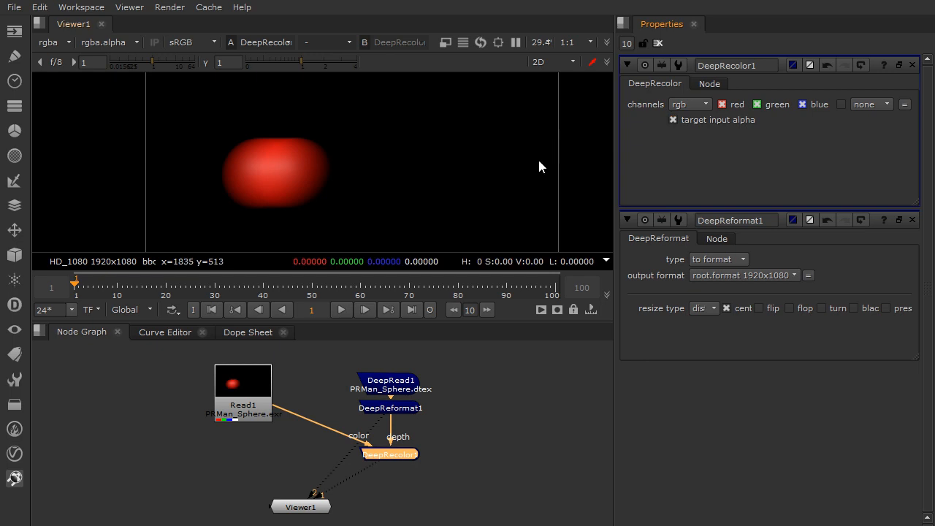
- Compare Read1 with the alpha-matched DeepRecolor1 result, ending with Read1 on viewer input 1 to examine its bounding box
left_click(248, 417)
key("1")
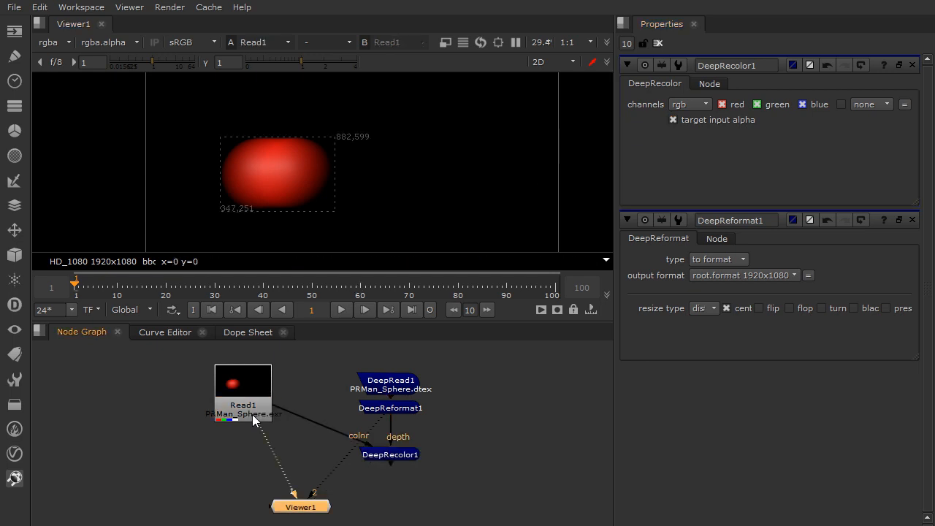
left_click(397, 454)
key("1")
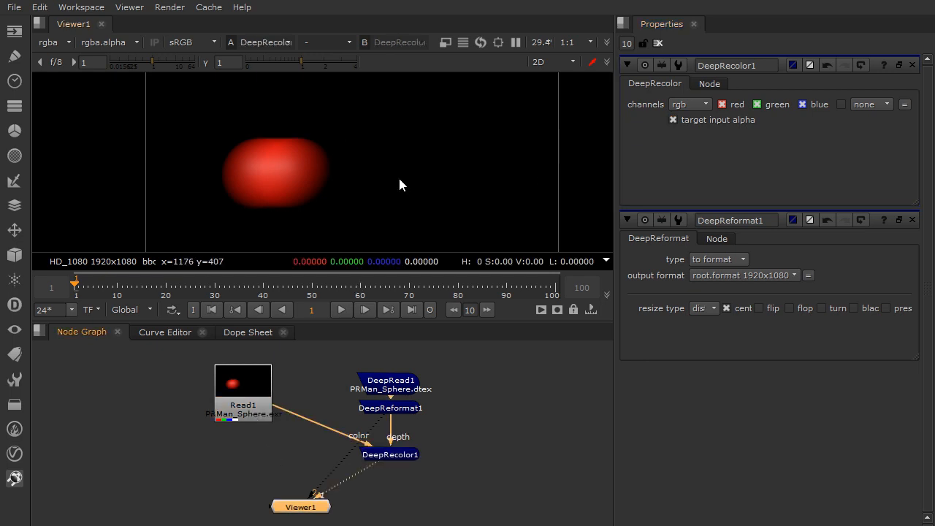
scroll(399, 176, "down", 3)
scroll(397, 176, "up", 1)
middle_click_drag(398, 175, 385, 172)
left_click(252, 406)
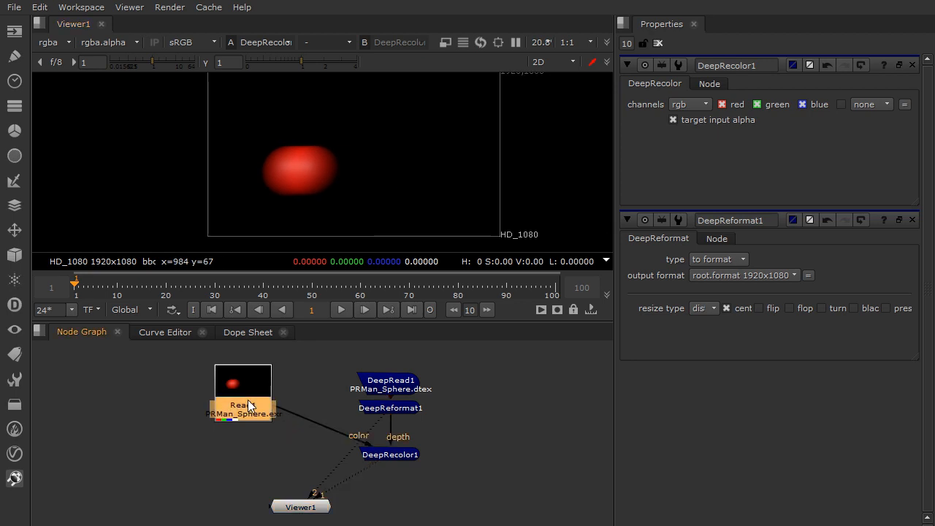
key("1")
middle_click_drag(394, 107, 383, 108)
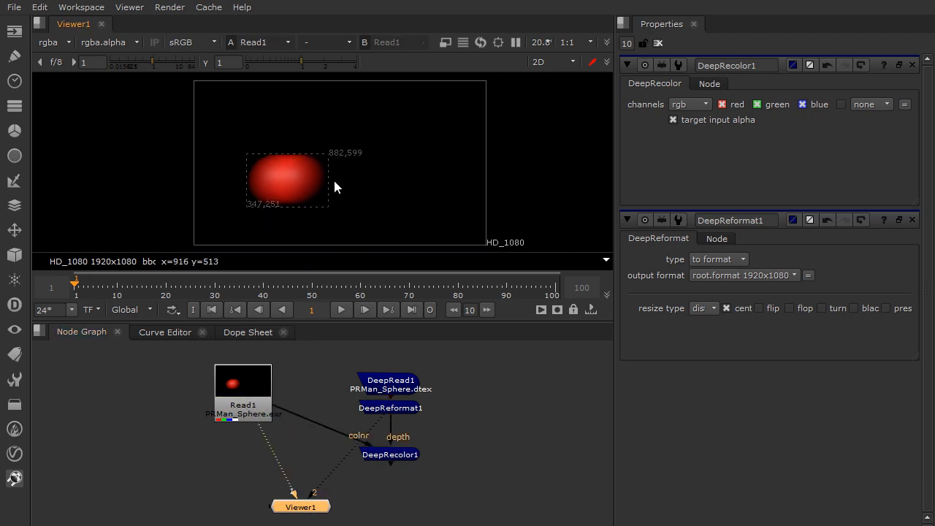
left_click(303, 162, "ctrl")
left_click_drag(313, 511, 318, 523)
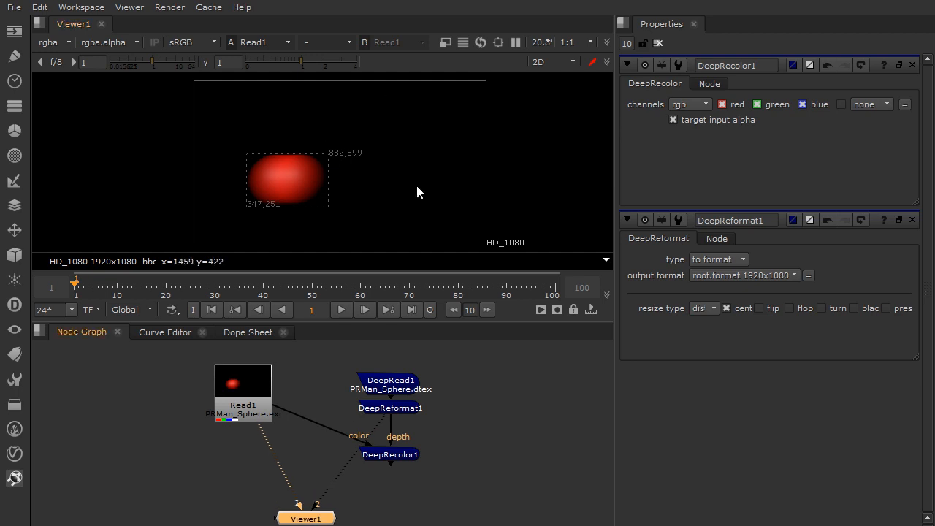
middle_click_drag(387, 381, 380, 374)
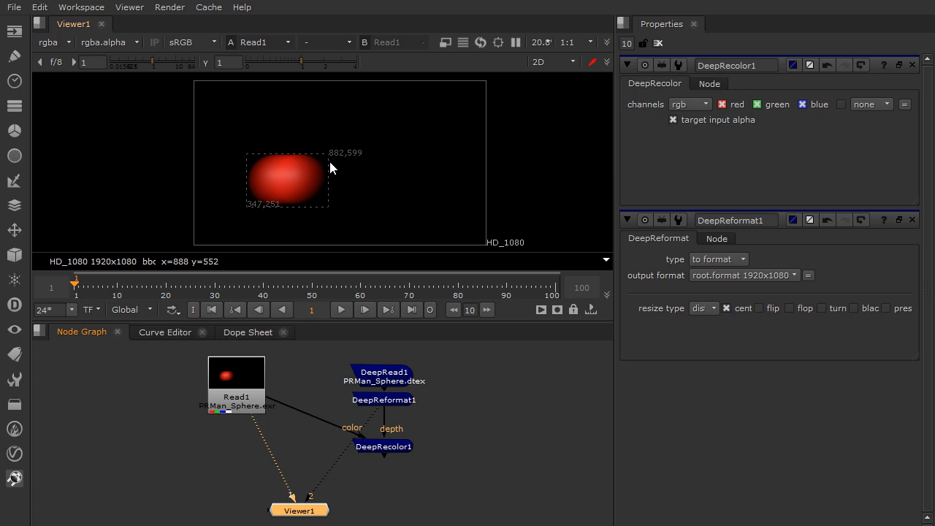
- Connect DeepRecolor1 to viewer input 2 and switch between inputs 1 and 2 to compare the bounding boxes
left_click(403, 449)
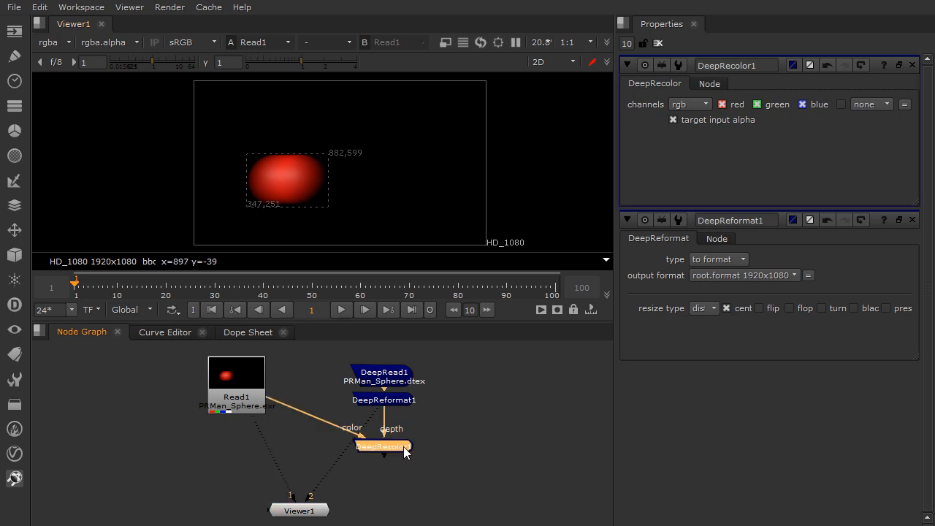
key("2")
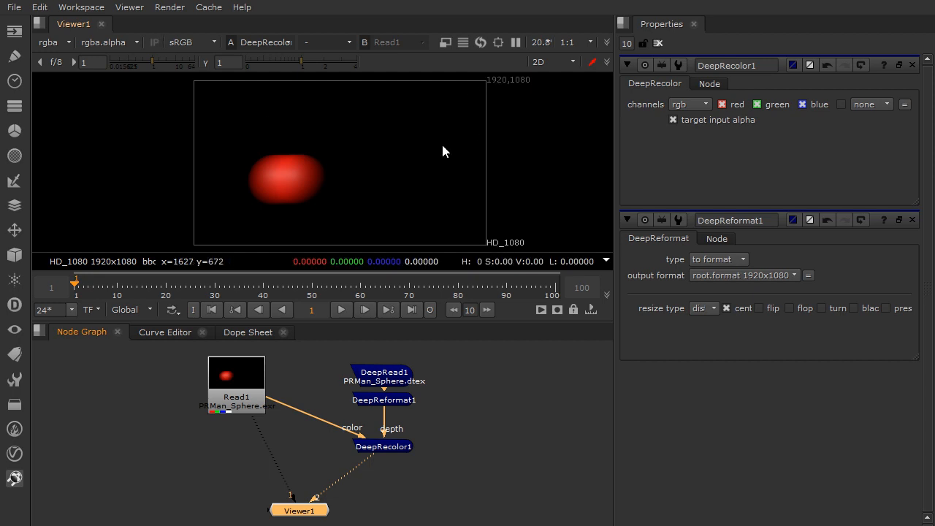
key("1")
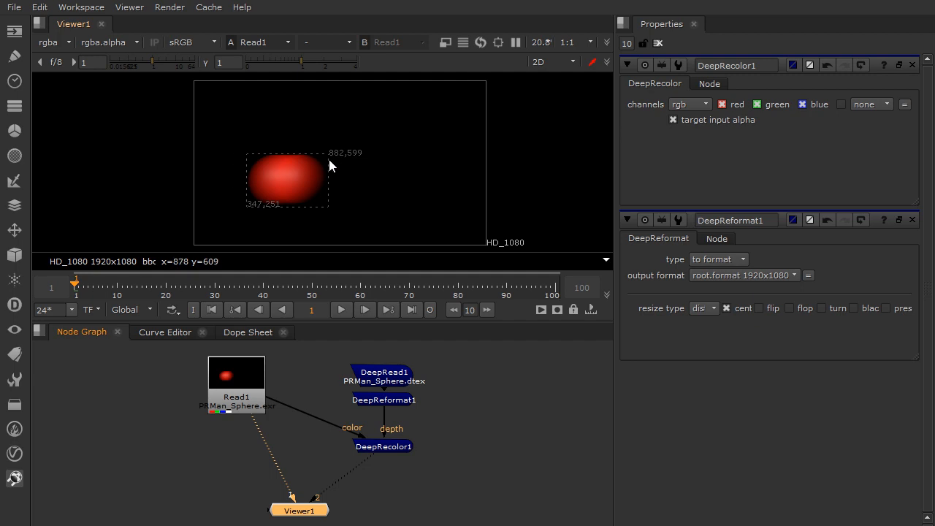
key("2")
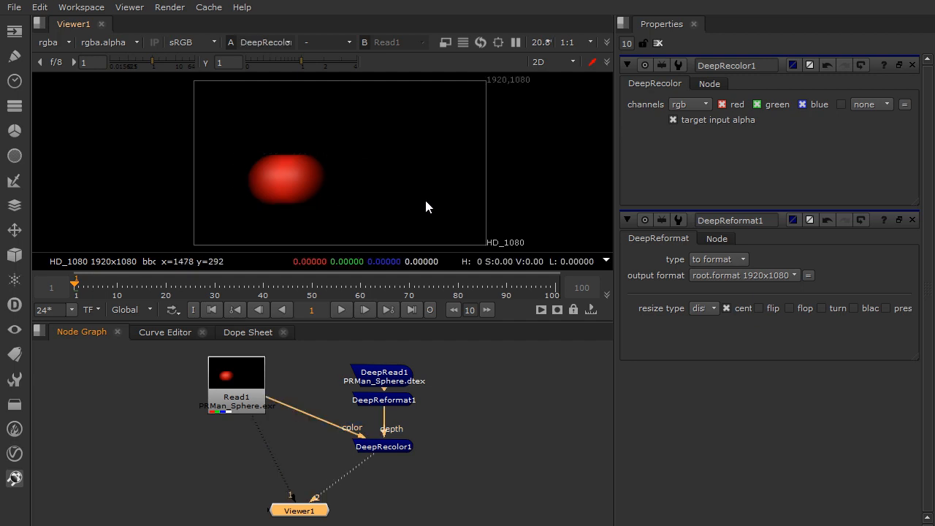
key("1")
left_click(419, 478)
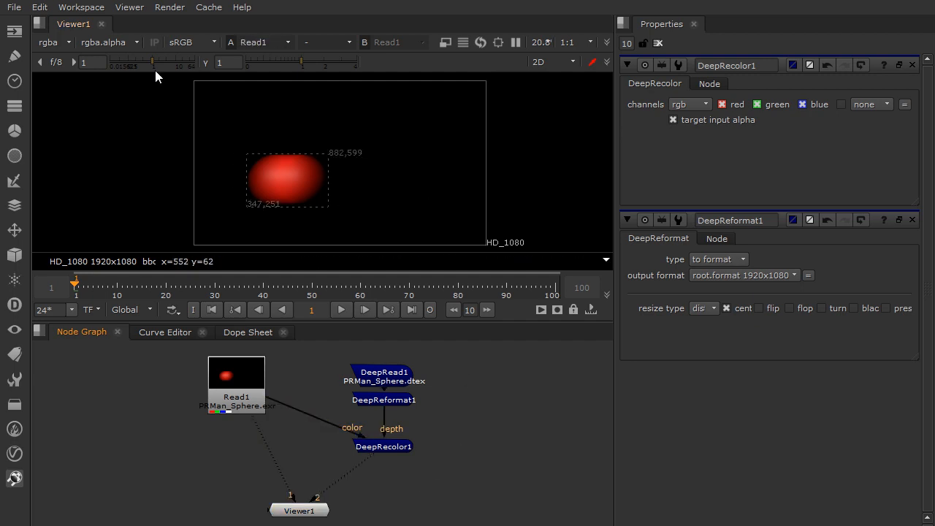
- Import the DeepCopyBBox.nk script from C:/Digital-Tutors/Deep/ into the comp
left_click(15, 7)
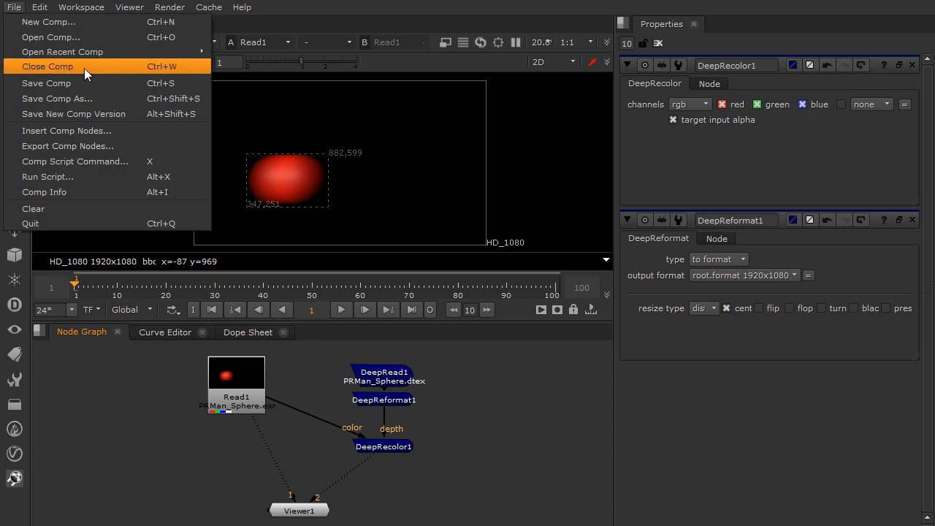
left_click(101, 130)
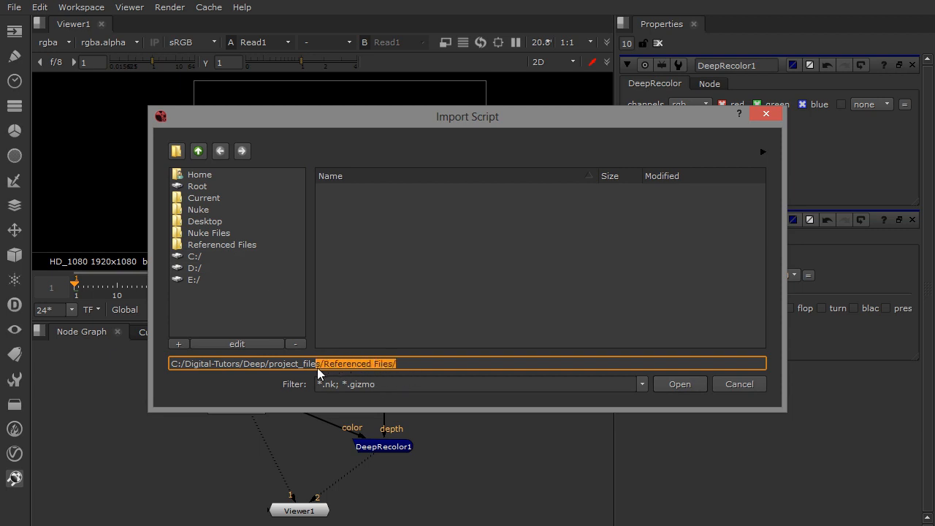
key("BackSpace")
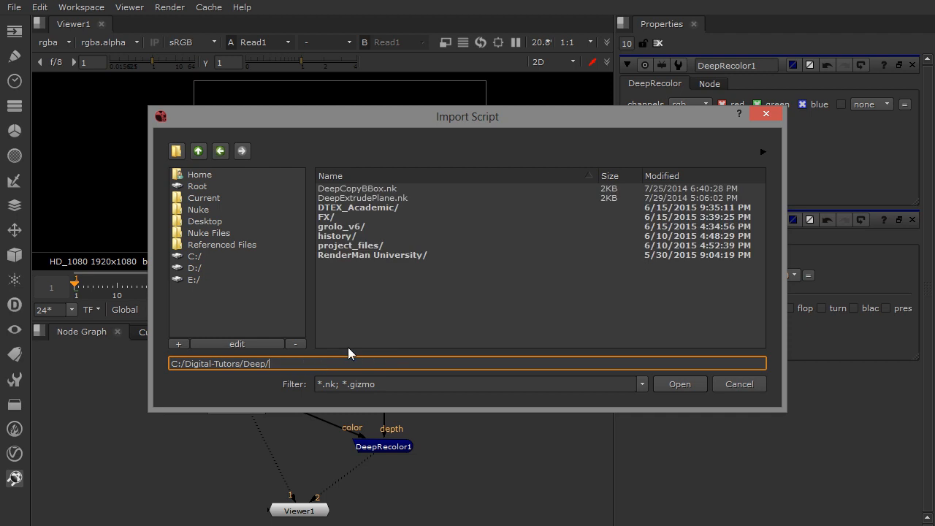
left_click(379, 191)
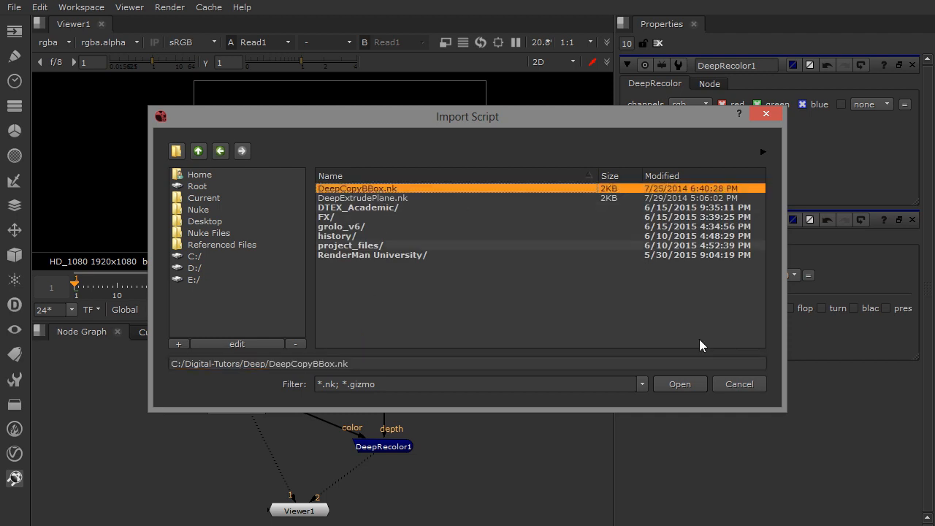
left_click(679, 385)
- Connect DeepCopyBBox's img input to Read1 and its deep input to DeepRecolor1, placing the node directly beneath DeepRecolor1
left_click(415, 474)
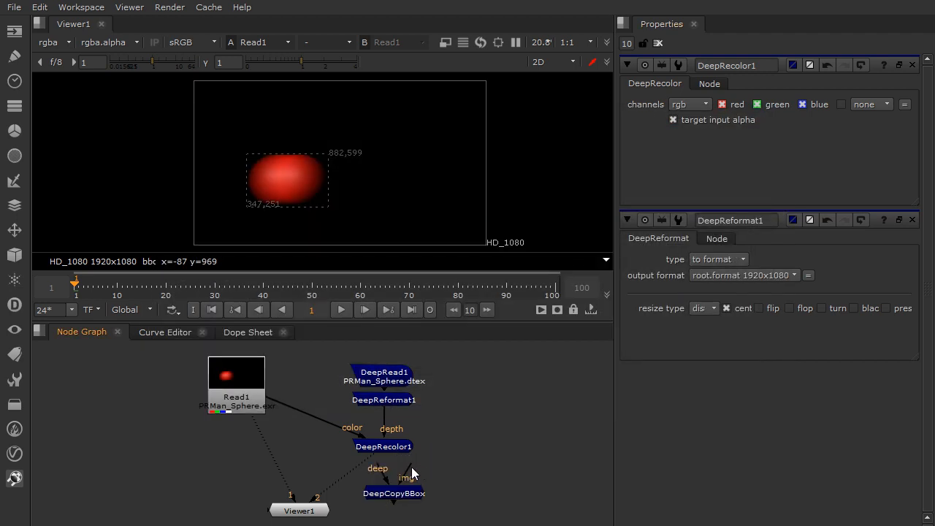
left_click_drag(382, 484, 246, 403)
left_click_drag(384, 468, 389, 446)
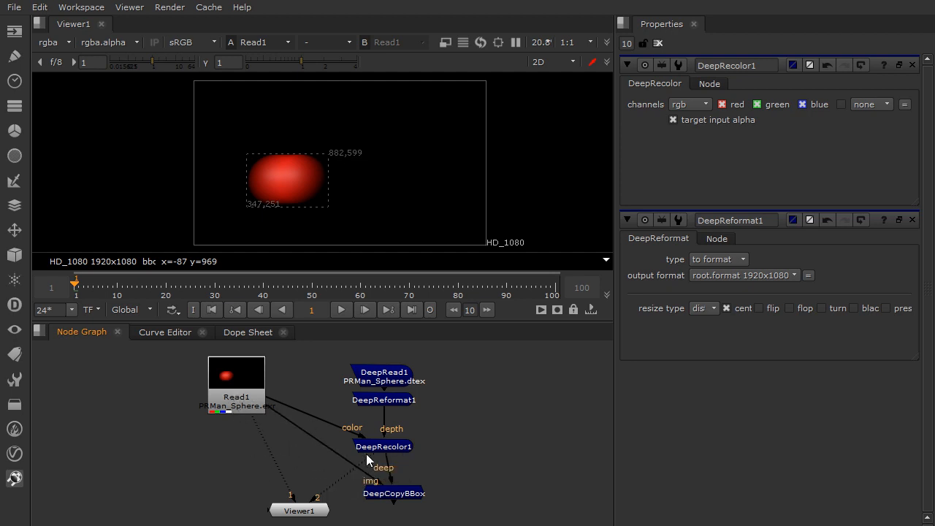
left_click_drag(390, 495, 388, 483)
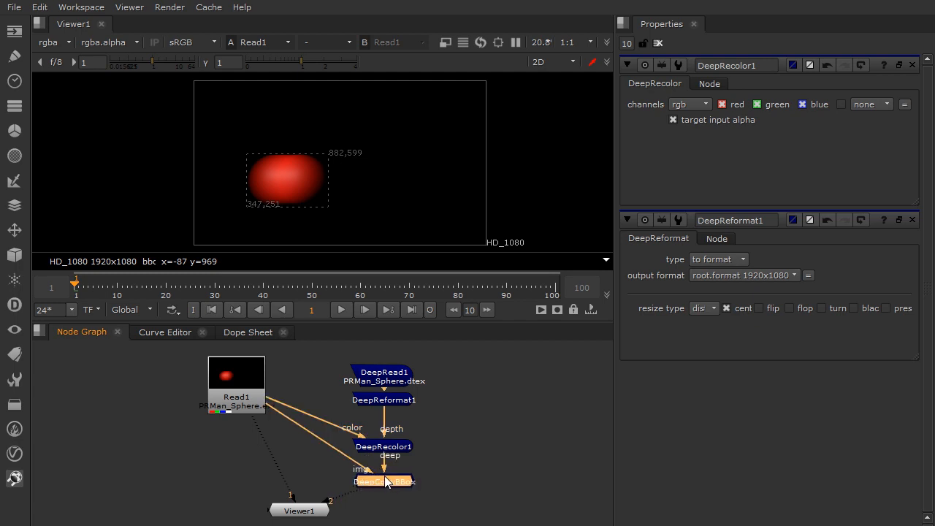
- Switch between viewer inputs 1 and 2 to compare the bounding boxes of Read1 and DeepCopyBBox
key("2")
key("1")
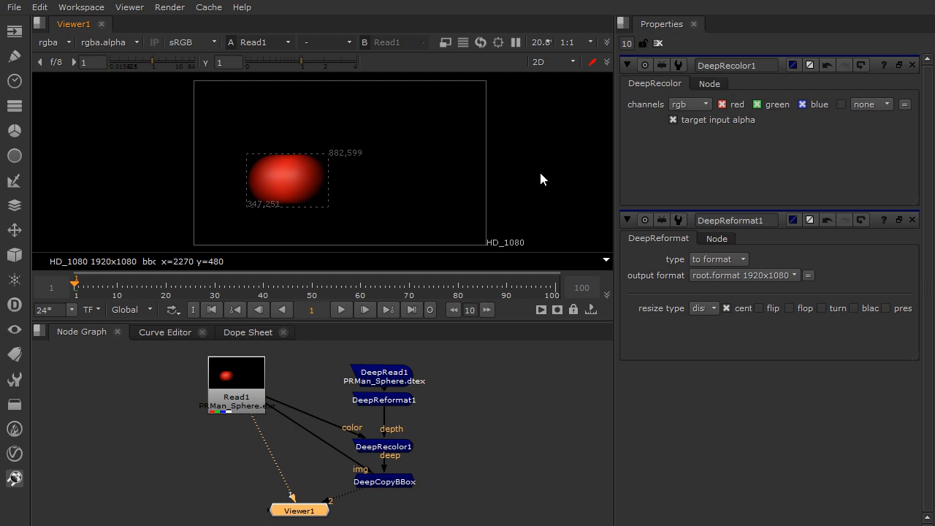
key("2")
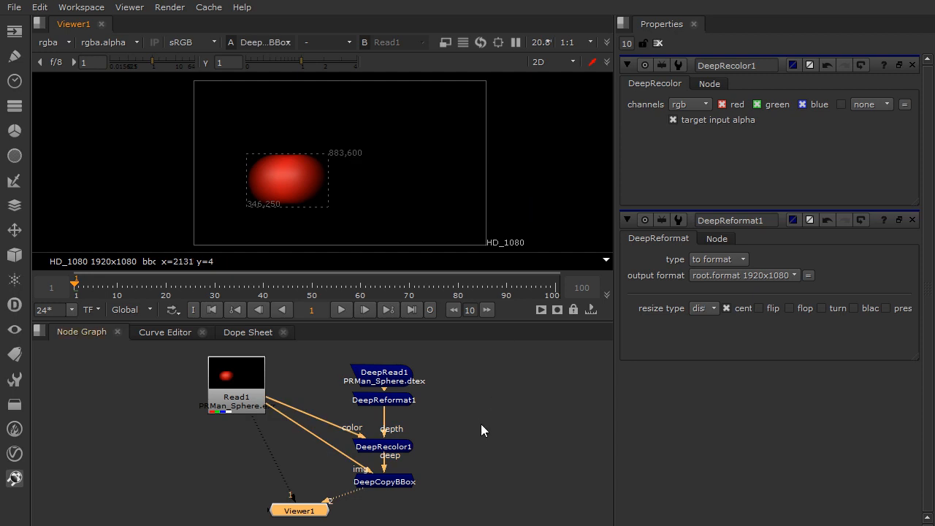
- Tidy the node graph by moving Viewer1 lower and Read1 down beside DeepRecolor1
middle_click_drag(476, 426, 413, 435)
scroll(413, 430, "down", 2)
middle_click_drag(334, 474, 324, 436)
scroll(324, 436, "up", 1)
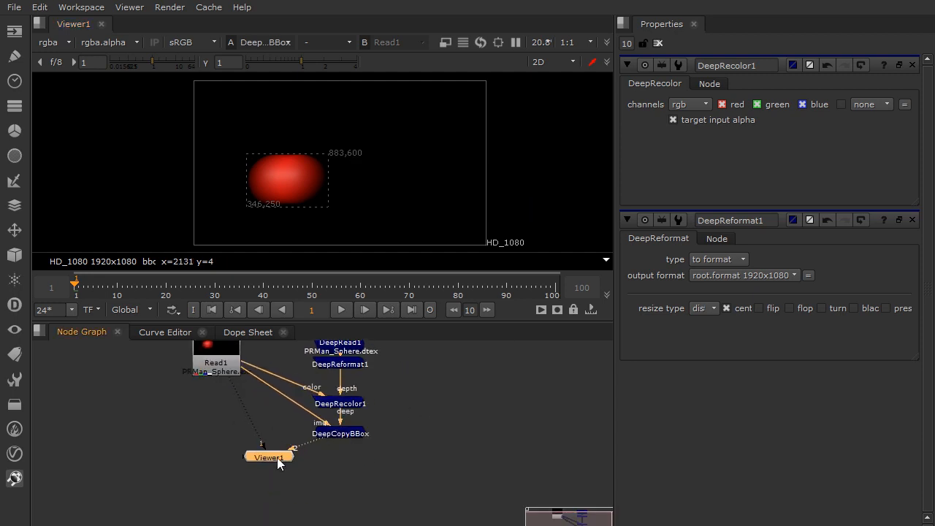
left_click_drag(277, 457, 262, 480)
middle_click_drag(360, 432, 350, 450)
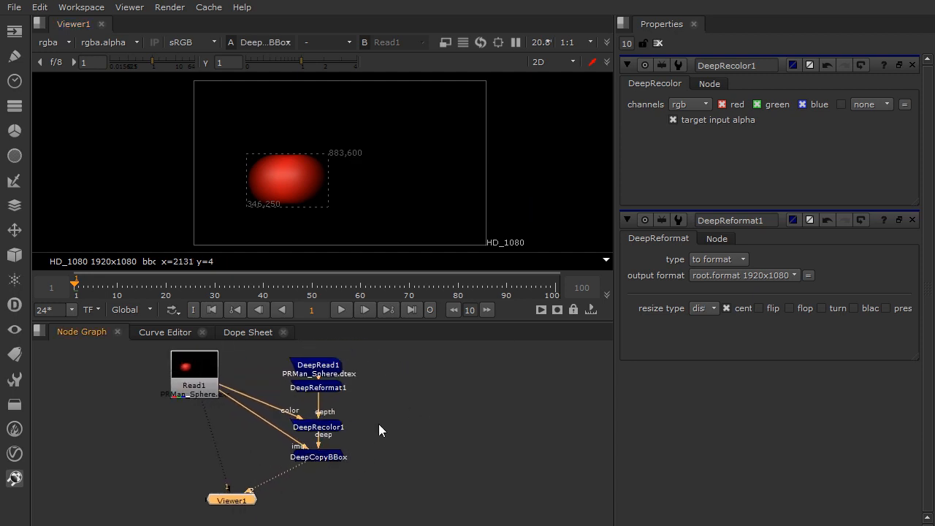
left_click_drag(198, 371, 219, 429)
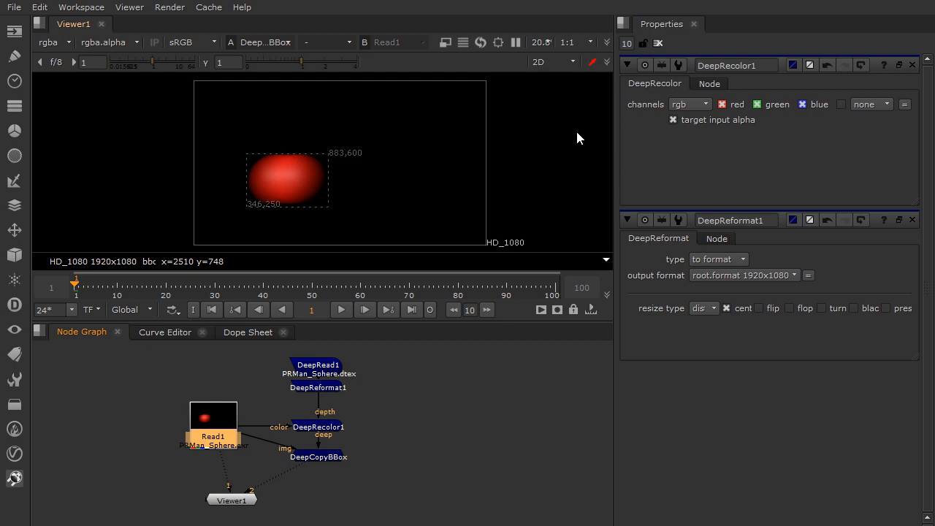
- Read in PRMan_Cylinders.exr from project_files/Referenced Files beside the sphere nodes
middle_click_drag(443, 422, 393, 437)
left_click(418, 431)
key("r")
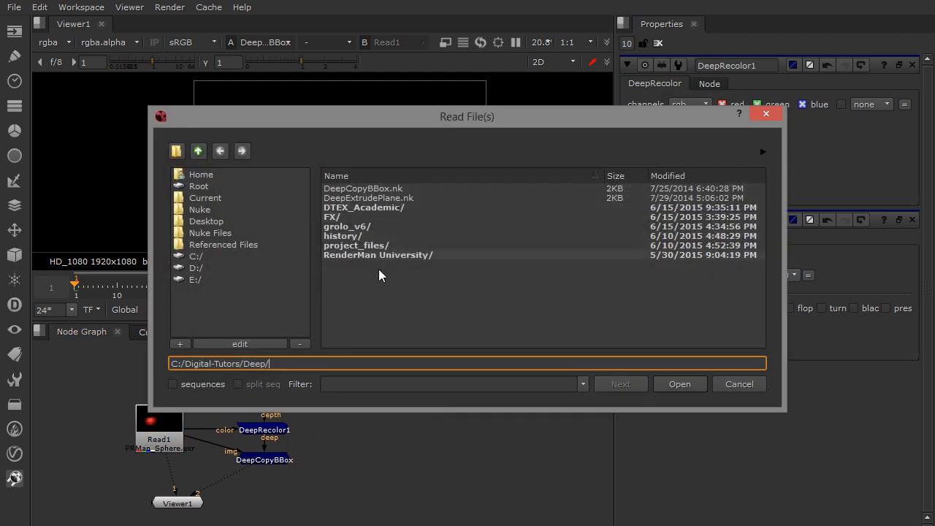
double_click(369, 245)
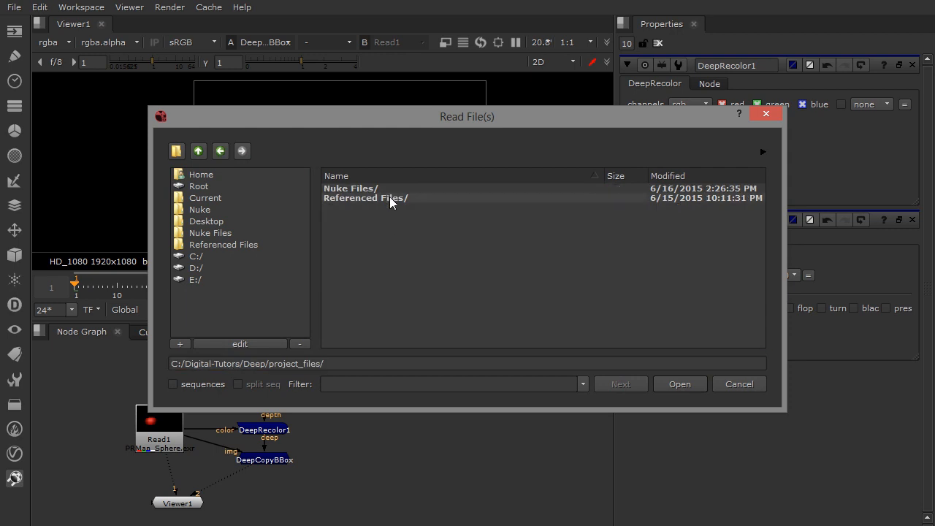
double_click(391, 202)
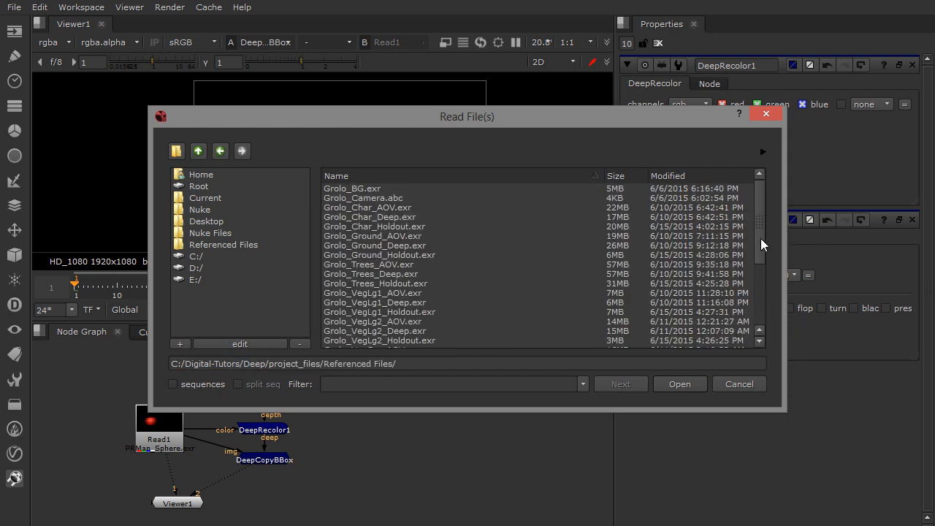
left_click_drag(763, 235, 497, 308)
left_click(423, 319)
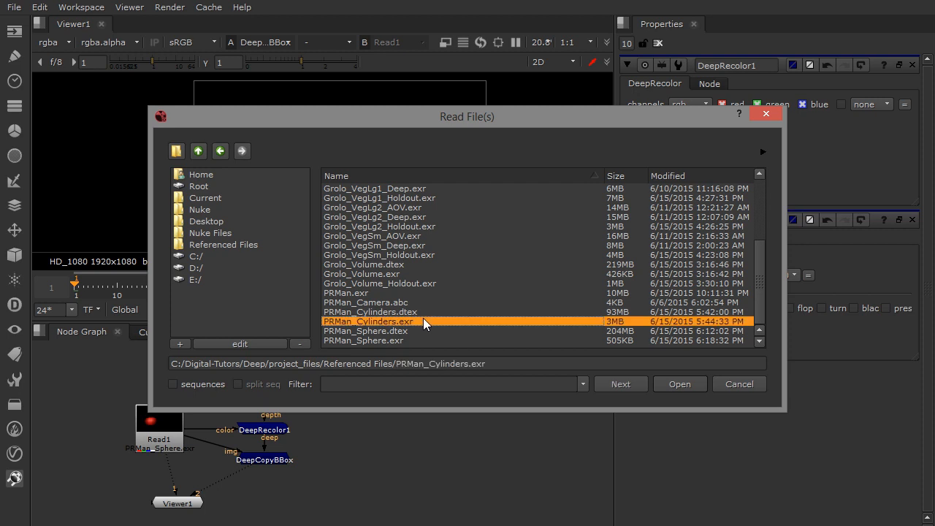
left_click(685, 390)
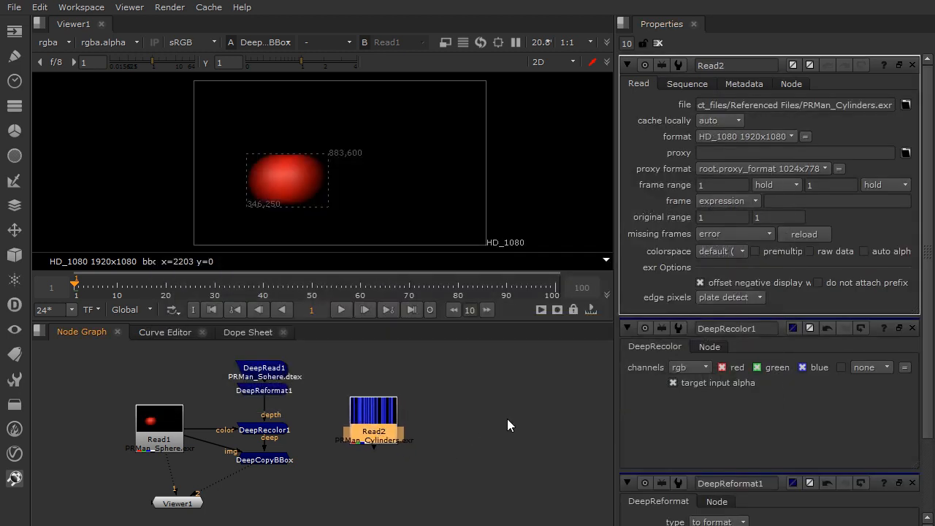
- Add a DeepRead node for PRMan_Cylinders.dtex and place it beside Read2
left_click(14, 305)
left_click(114, 408)
left_click_drag(760, 228, 758, 295)
left_click(464, 311)
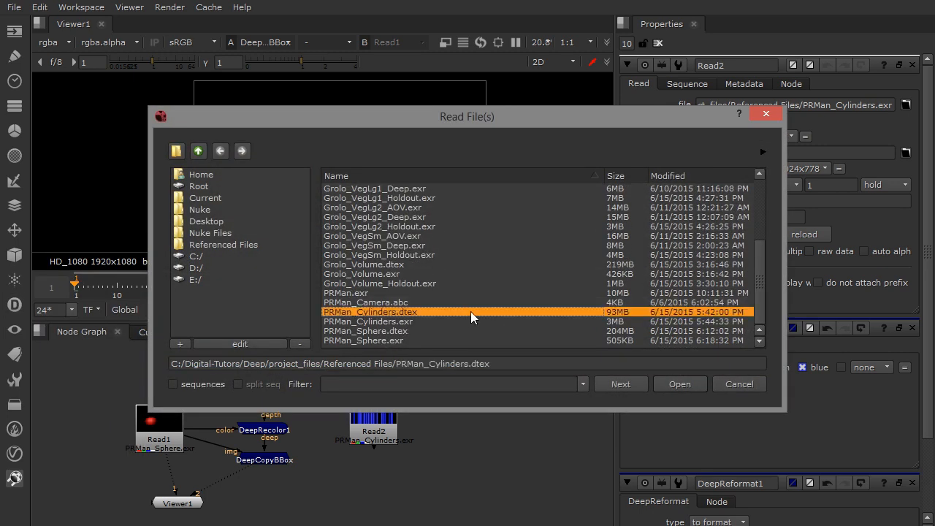
left_click(680, 383)
left_click_drag(501, 421, 482, 418)
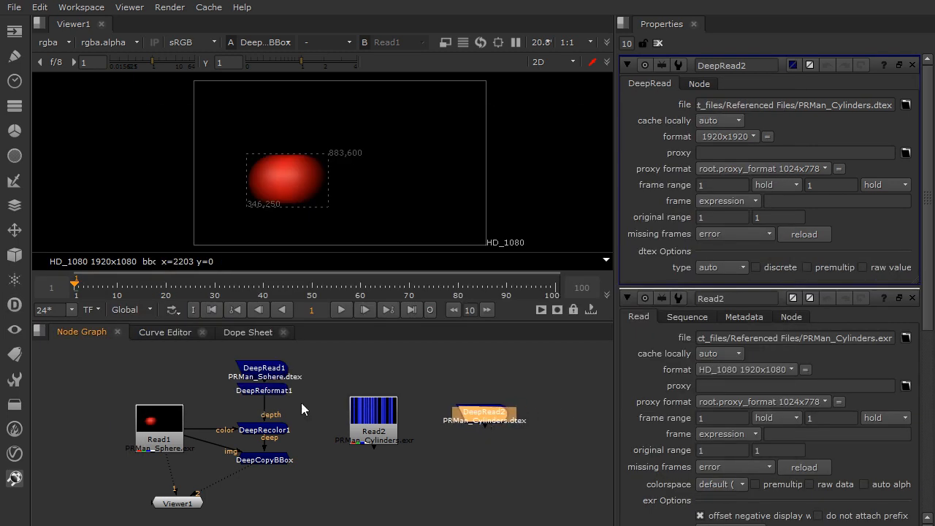
- Duplicate DeepReformat1 onto the output of DeepRead2 and arrange the two nodes vertically
left_click(264, 390)
key("ctrl+c")
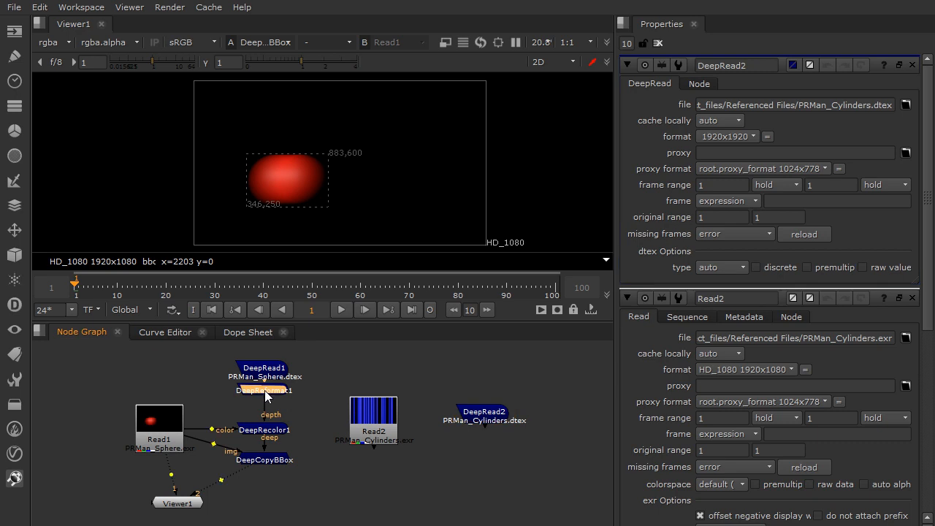
left_click(482, 412)
key("ctrl+v")
left_click_drag(547, 398, 463, 443)
left_click_drag(484, 412, 504, 392)
- Duplicate DeepRecolor1 for the cylinders, connecting its depth input to DeepReformat2 and its color input to Read2
left_click(274, 432)
key("ctrl+c")
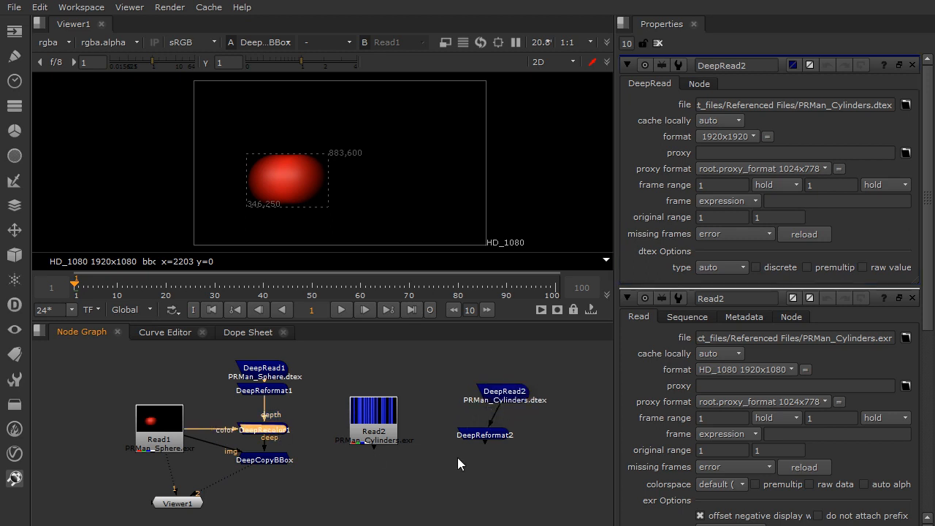
key("ctrl+v")
left_click(509, 466)
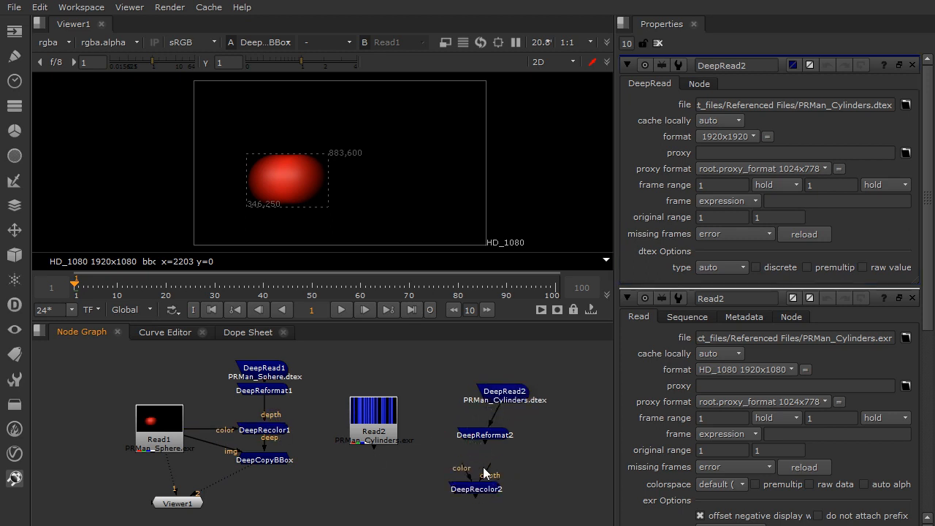
left_click_drag(496, 435, 497, 432)
left_click_drag(504, 396, 485, 418)
left_click_drag(459, 466, 385, 434)
left_click(486, 465)
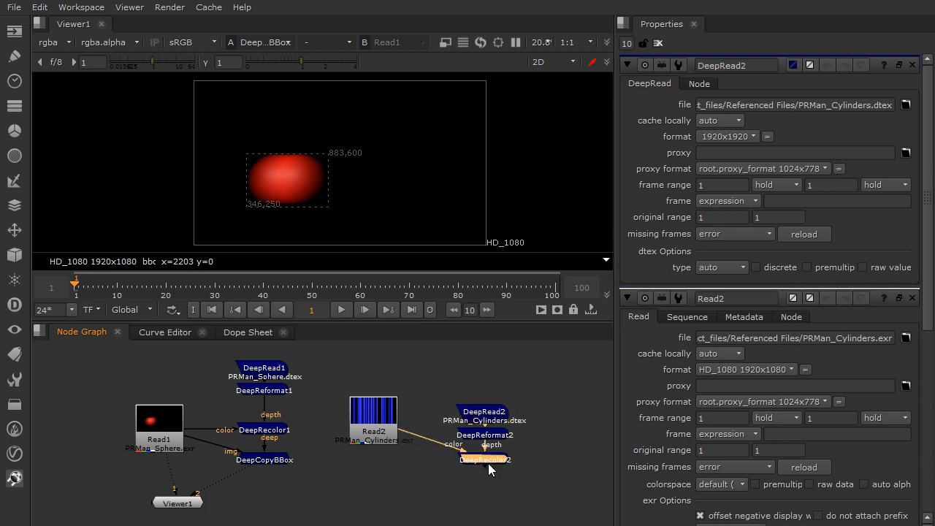
- Duplicate DeepCopyBBox below DeepRecolor2, connecting deep to DeepRecolor2 and img to Read2, and move Read2 beside them
left_click(269, 459)
key("ctrl+c")
left_click(438, 483)
key("ctrl+v")
left_click_drag(442, 489, 484, 462)
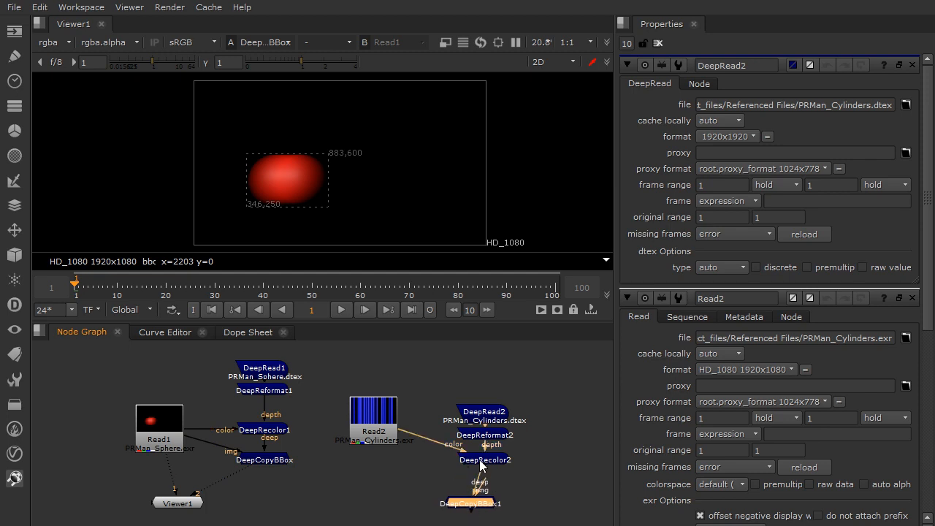
mouse_move(484, 494)
left_mouse_down()
mouse_move(410, 460)
mouse_move(375, 431)
mouse_move(487, 493)
left_mouse_up()
left_click_drag(386, 429, 400, 461)
left_click(414, 495)
- View Read2 on viewer input 1 and DeepCopyBBox1 on input 2 to compare their images and bounding boxes
left_click(394, 469)
key("1")
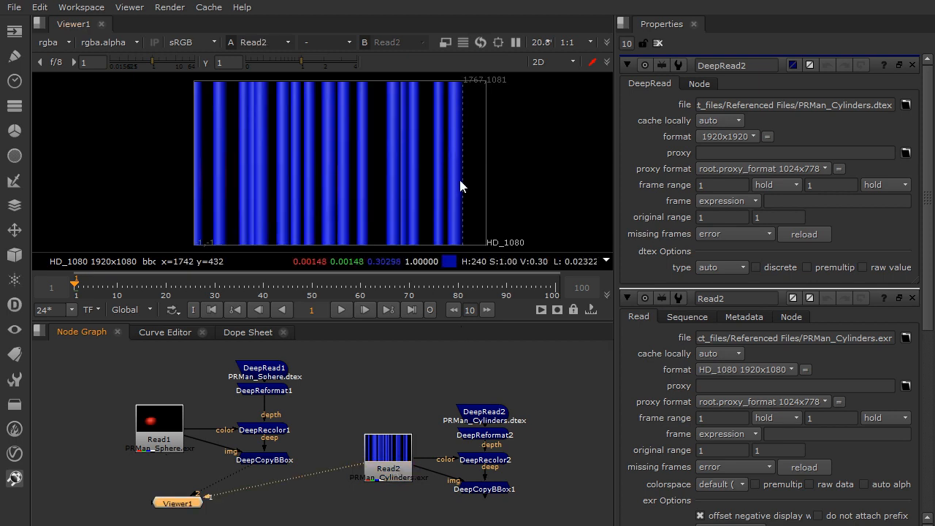
left_click(496, 494)
key("2")
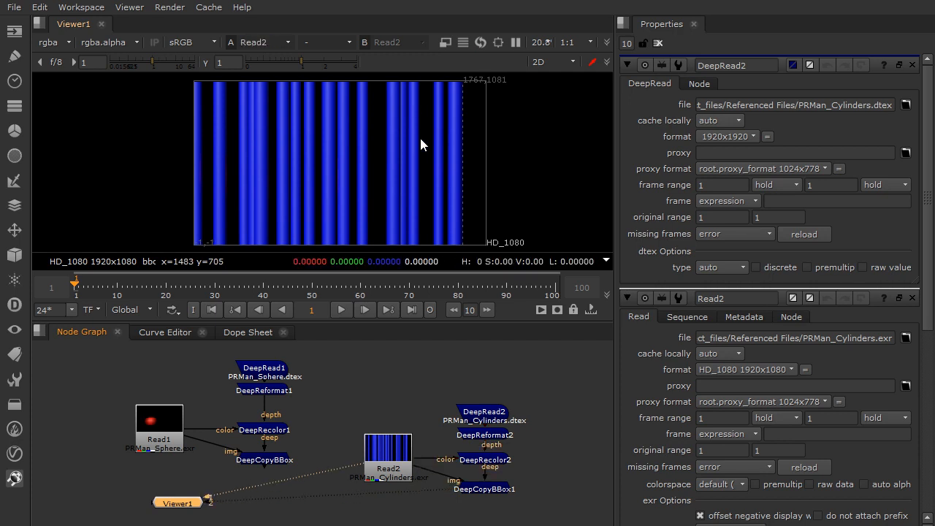
key("1")
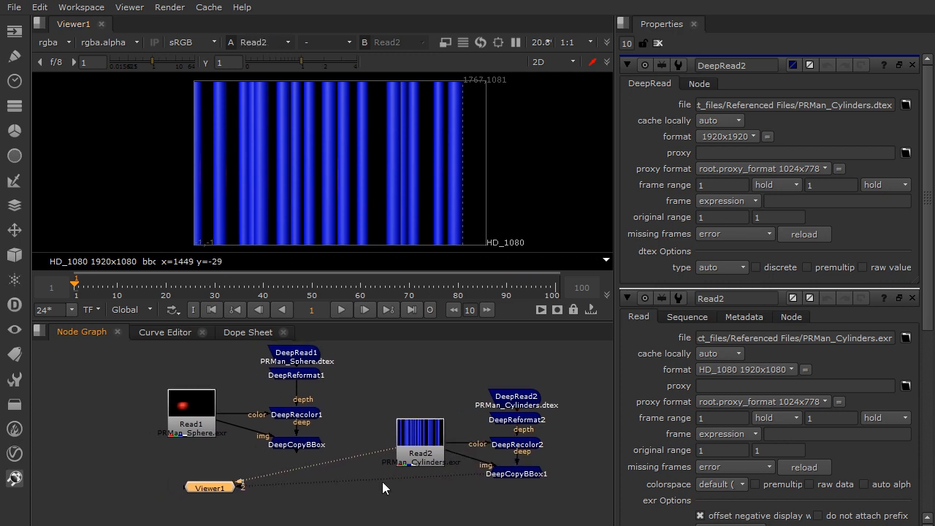
- Add a DeepMerge with input A from DeepCopyBBox and B from DeepCopyBBox1, and view it on viewer input 1
left_click(14, 304)
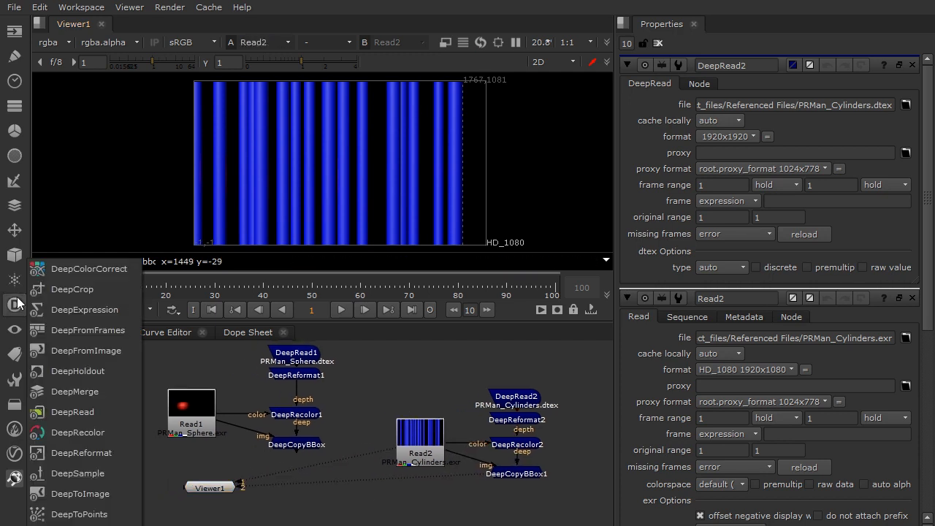
left_click(94, 391)
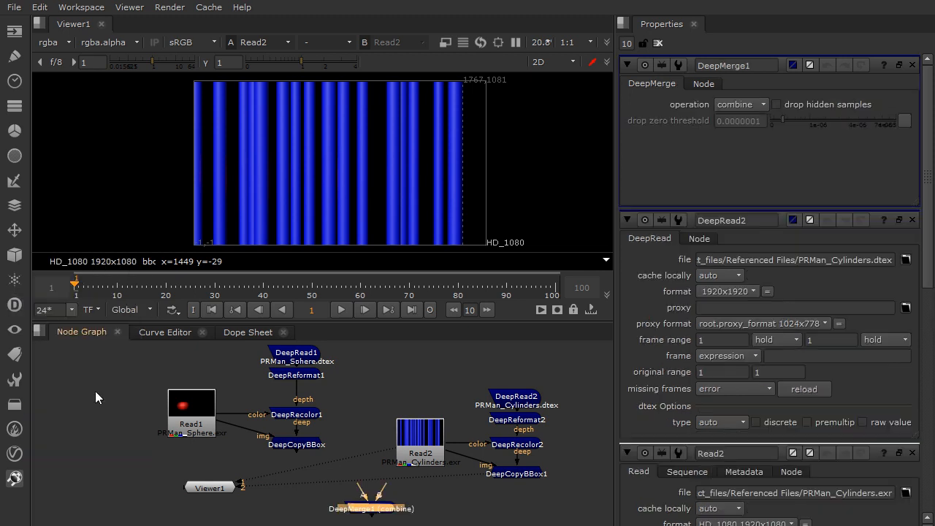
left_click_drag(380, 509, 510, 479)
left_click_drag(308, 448, 307, 447)
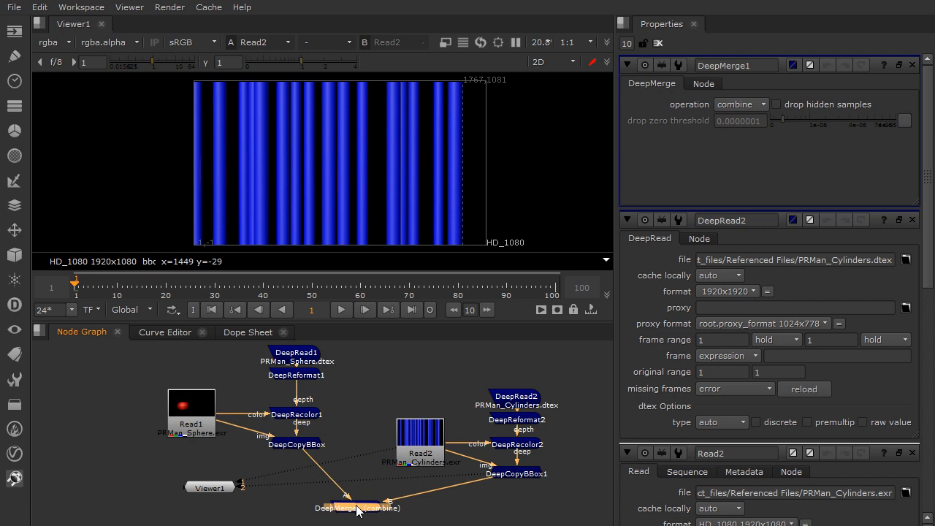
key("1")
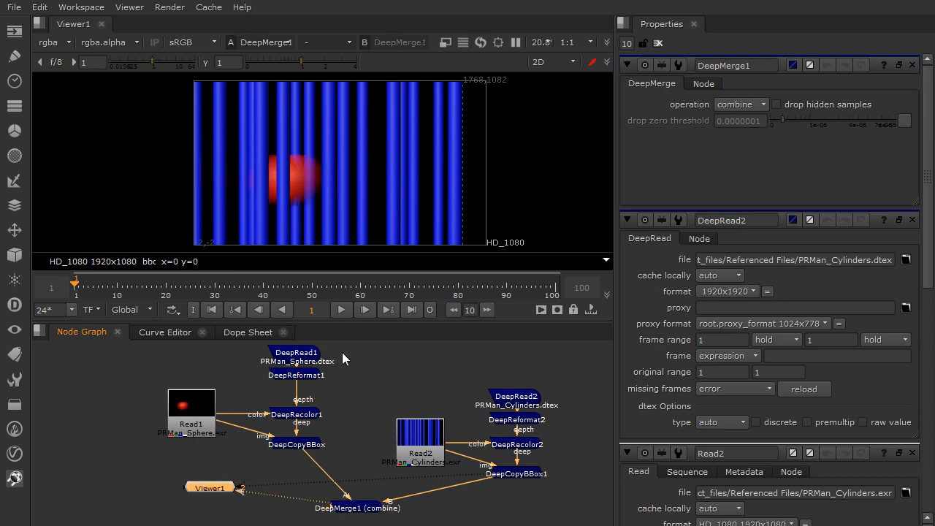